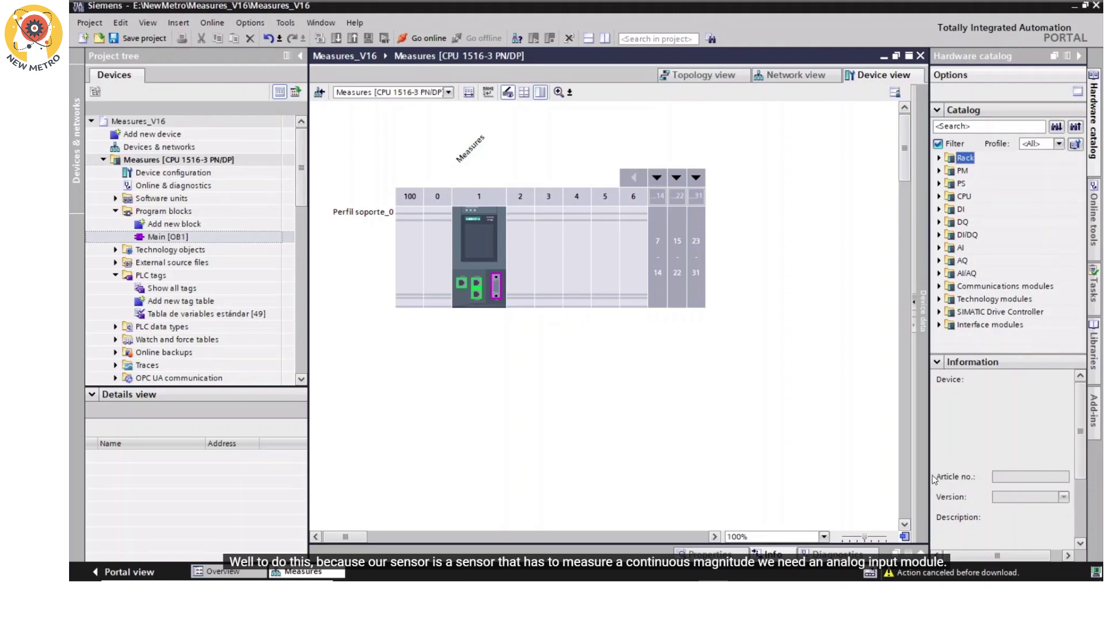
Insert the AI 8xU/I/RTD/TC ST module 6ES7 531-7KF00-0AB0 into rack slot 2 and open its properties
click(938, 248)
drag(972, 300, 526, 268)
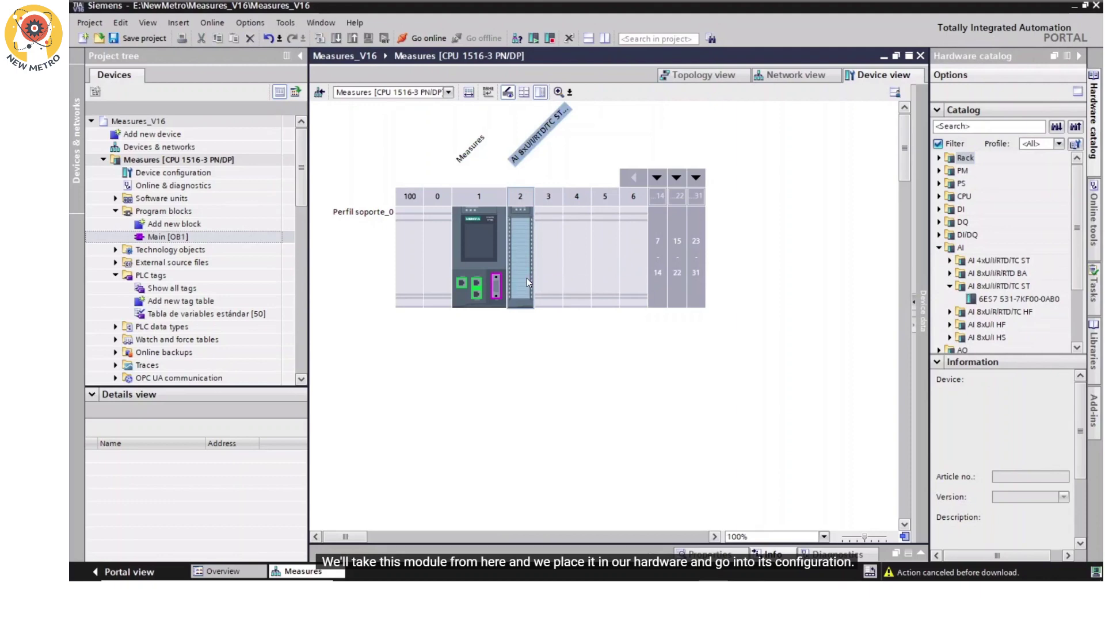
double_click(527, 278)
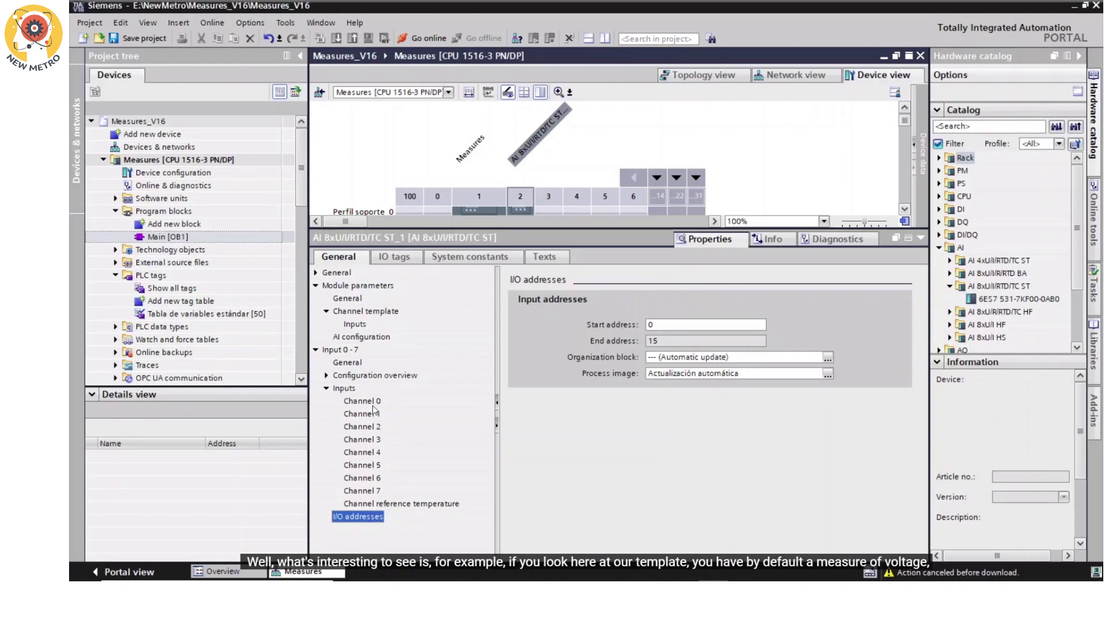
Examine the measuring settings of the analog module's input template and of channels 1 and 4
click(354, 325)
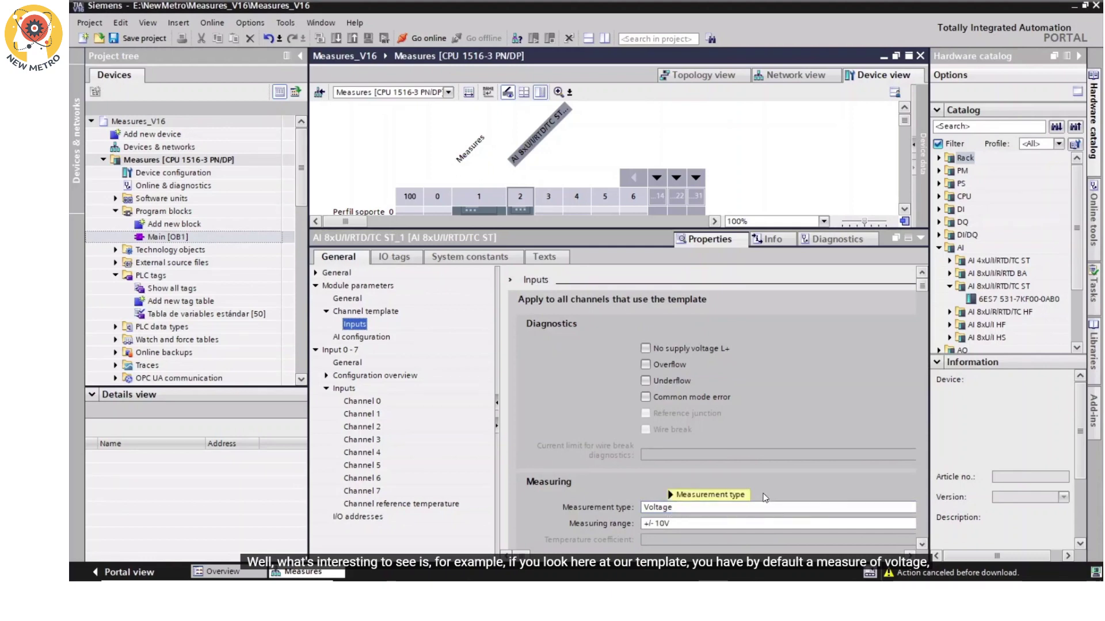
scroll(760, 486, down, 1)
scroll(759, 487, down, 3)
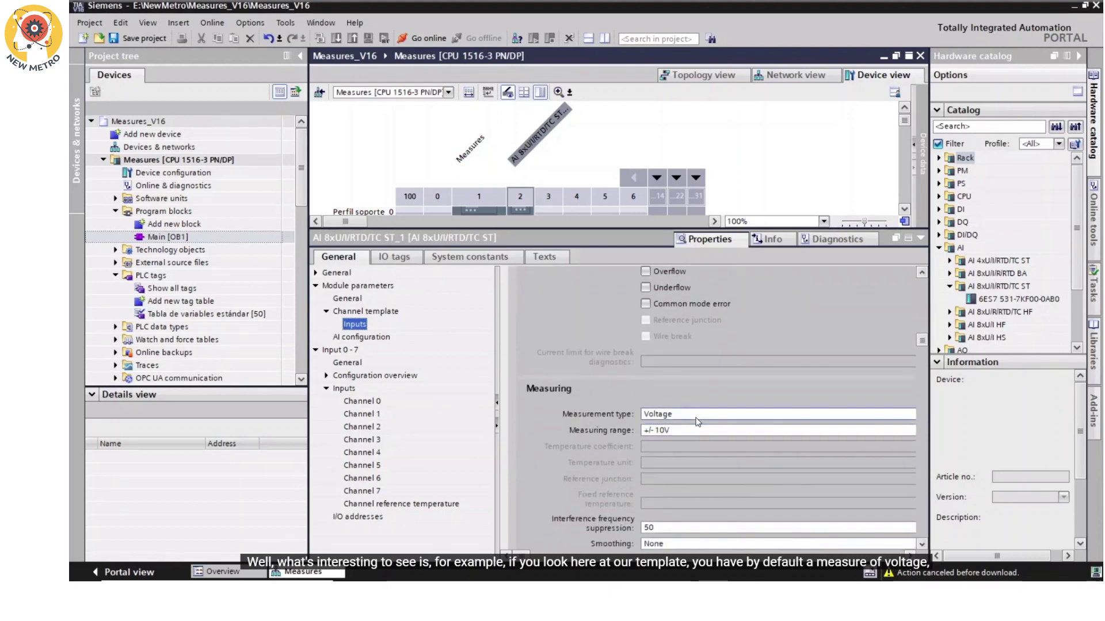
click(373, 413)
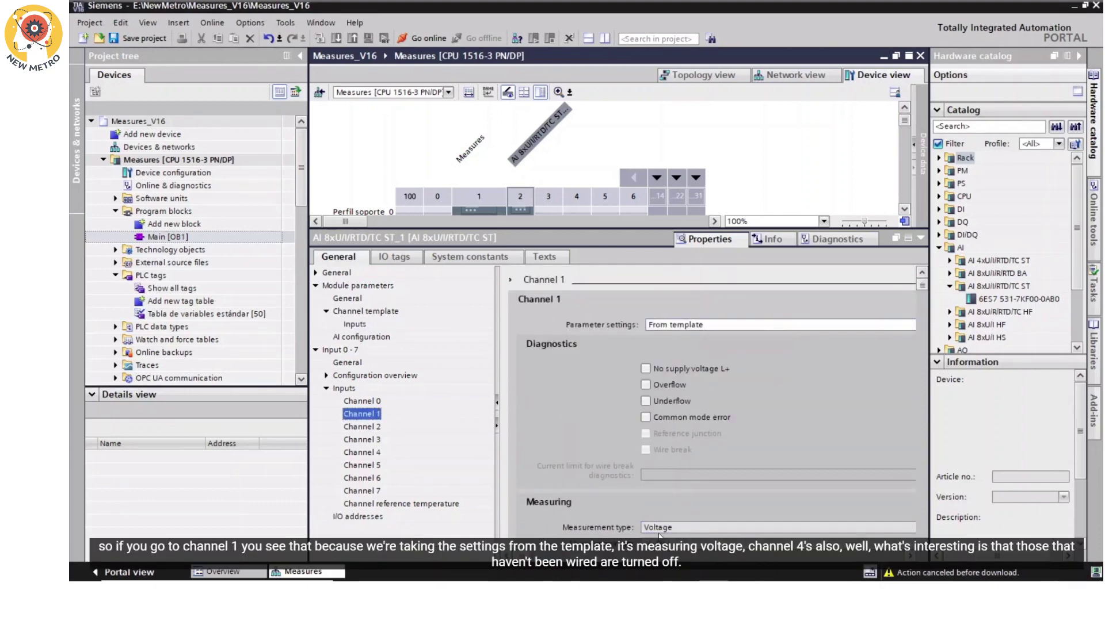
click(373, 453)
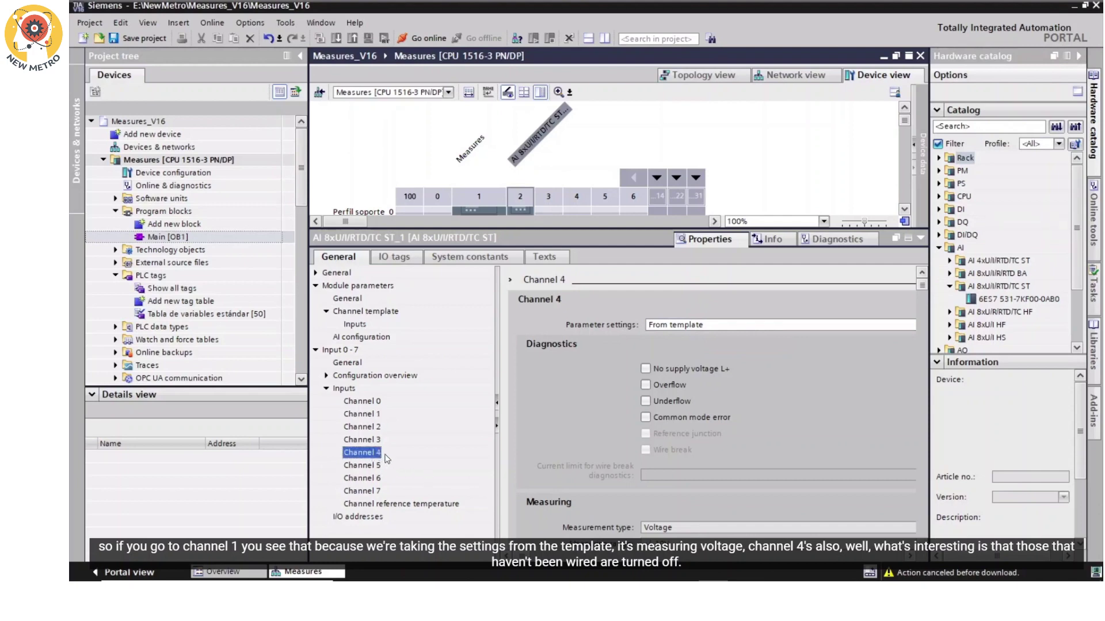
Set the input channel template's measurement type to Deactivated and check channels 0 and 3
click(361, 325)
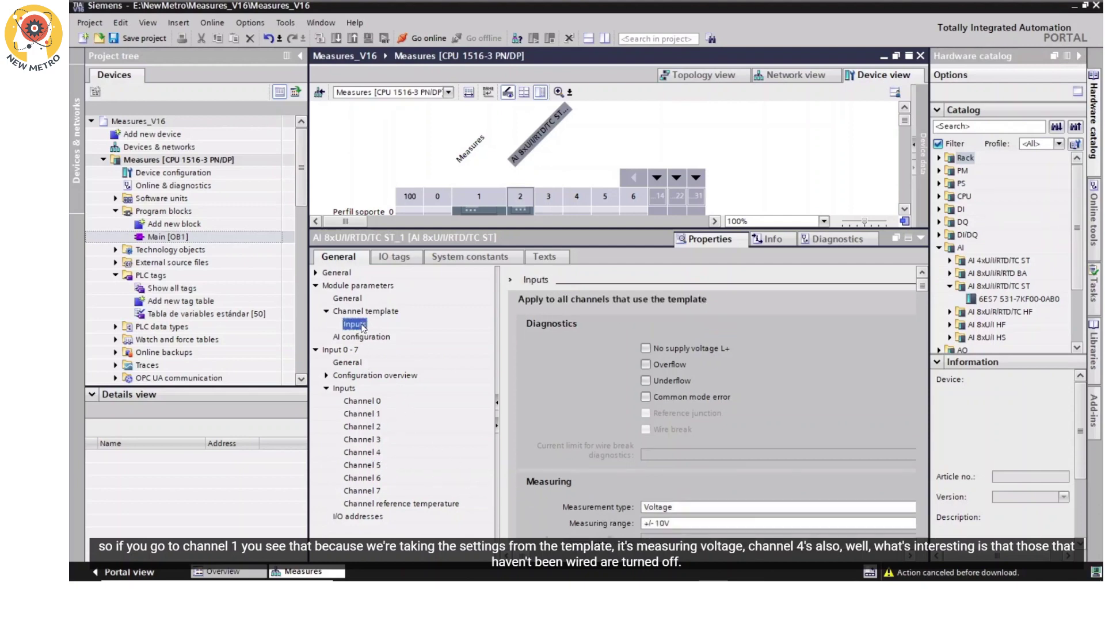
click(861, 506)
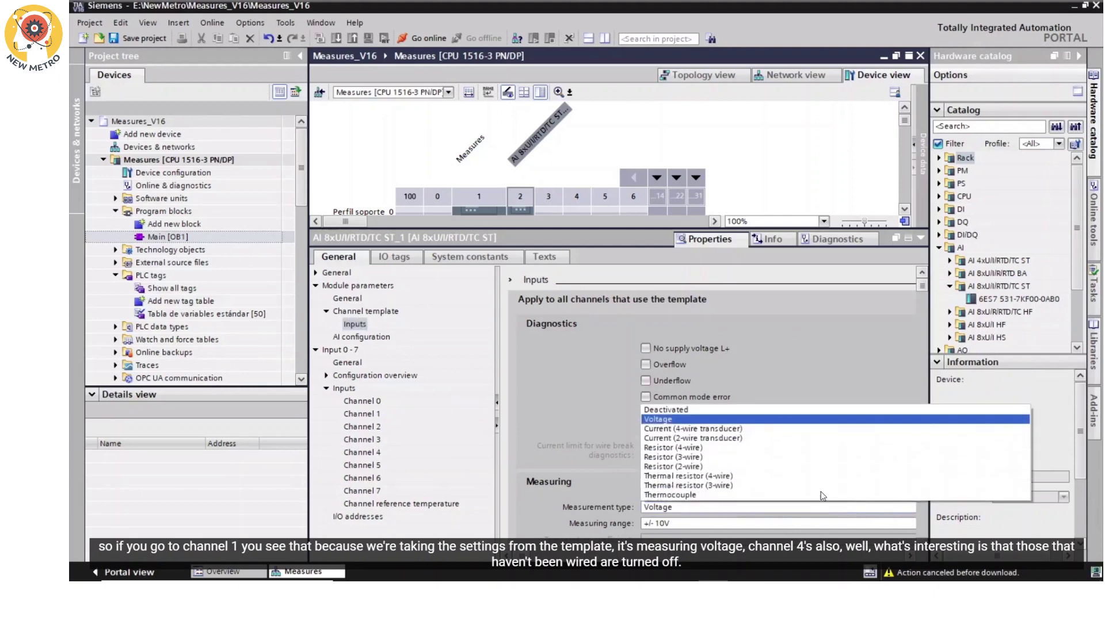
click(696, 410)
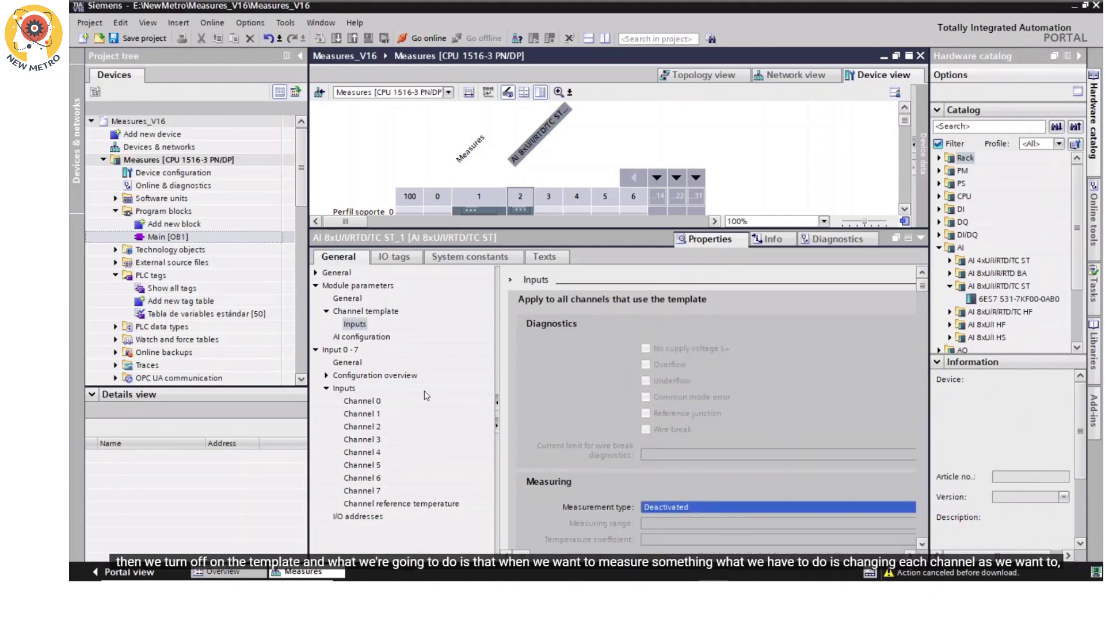
click(368, 402)
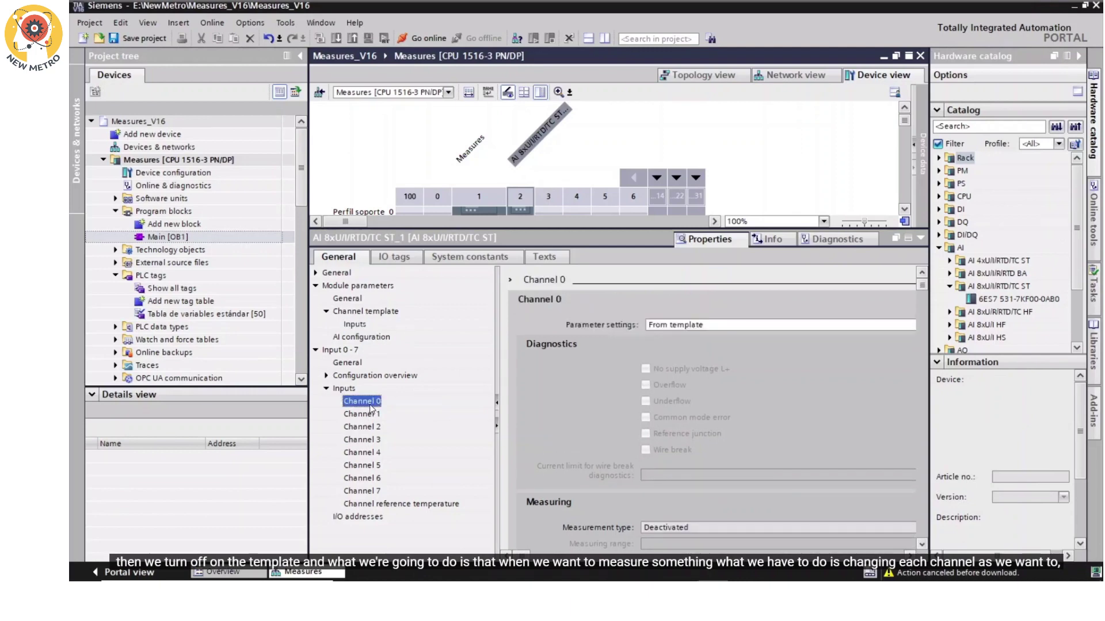
click(361, 440)
click(371, 403)
Switch channel 2 to Manual parameter settings with the measurement type Thermal resistor (3-wire)
click(368, 428)
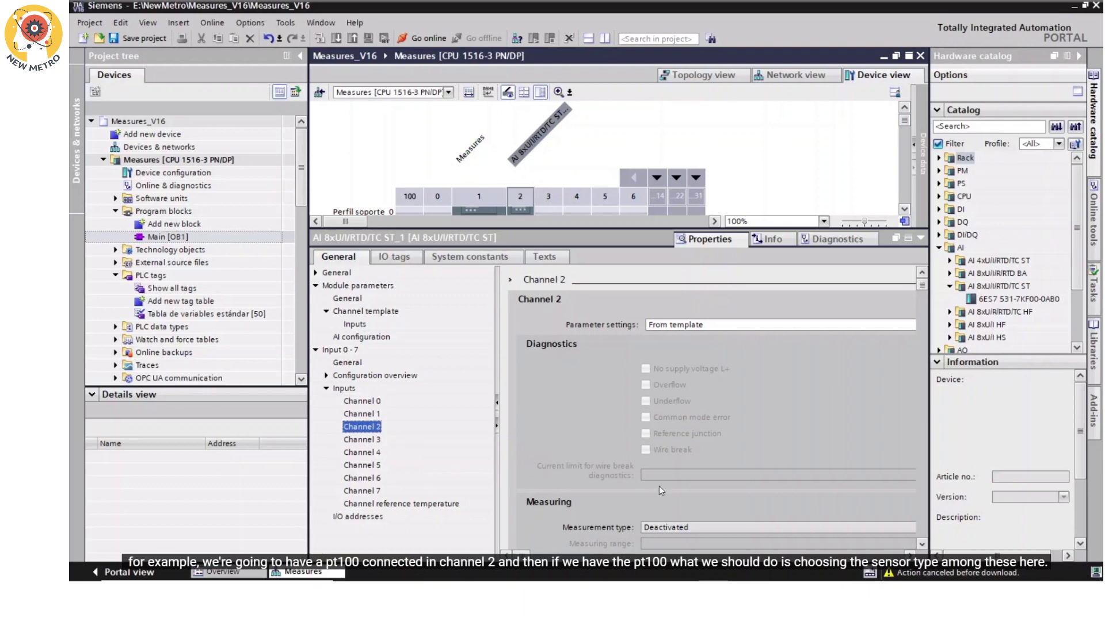
click(902, 327)
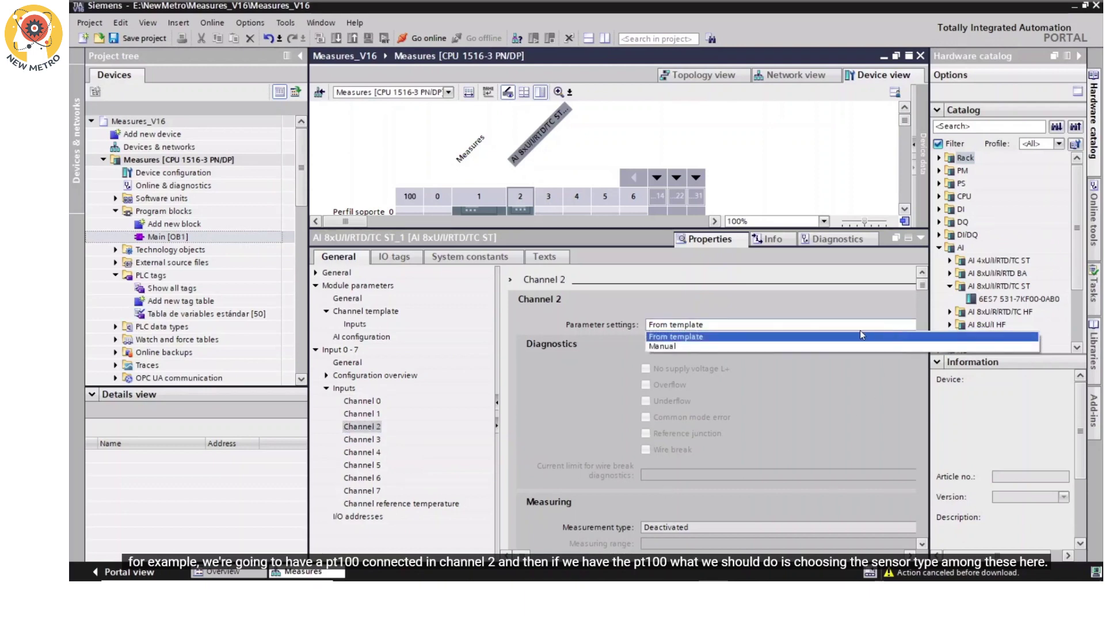
click(726, 346)
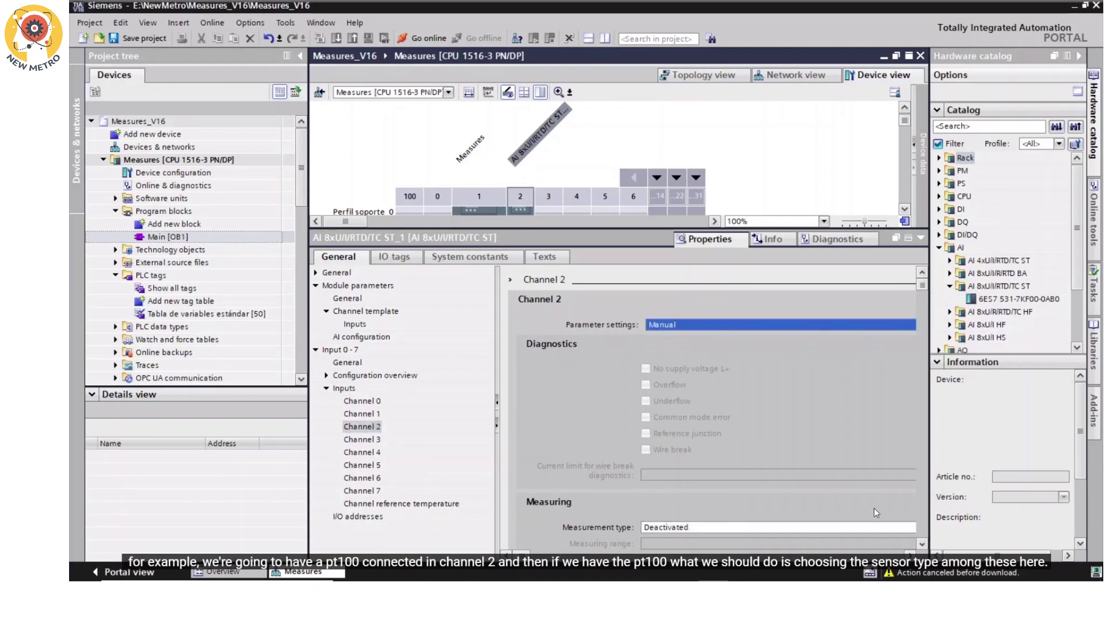
click(875, 528)
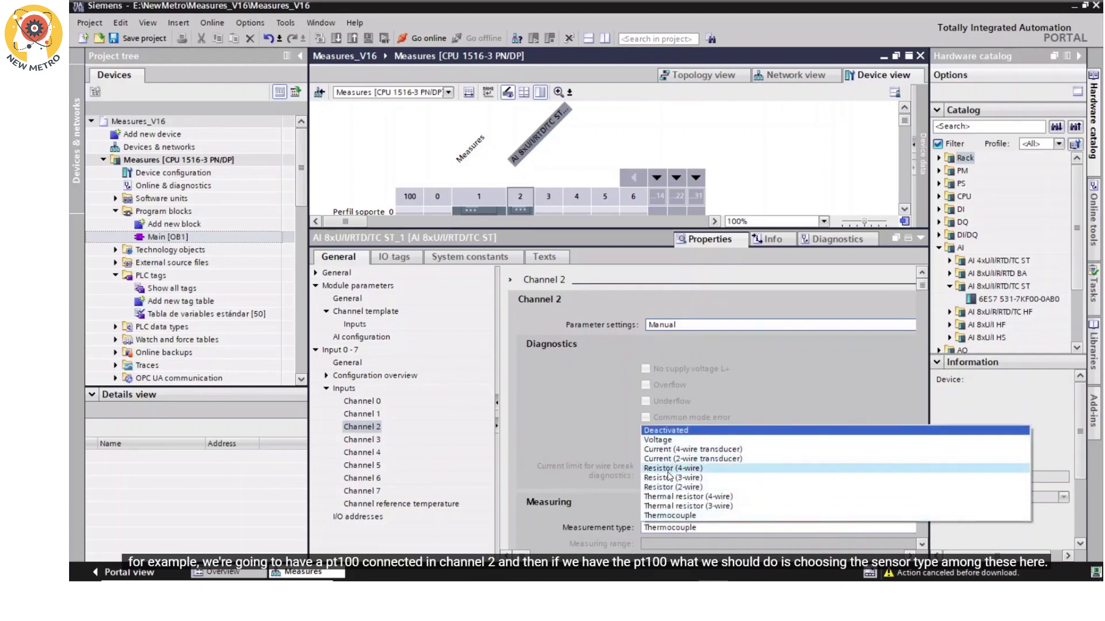
click(681, 504)
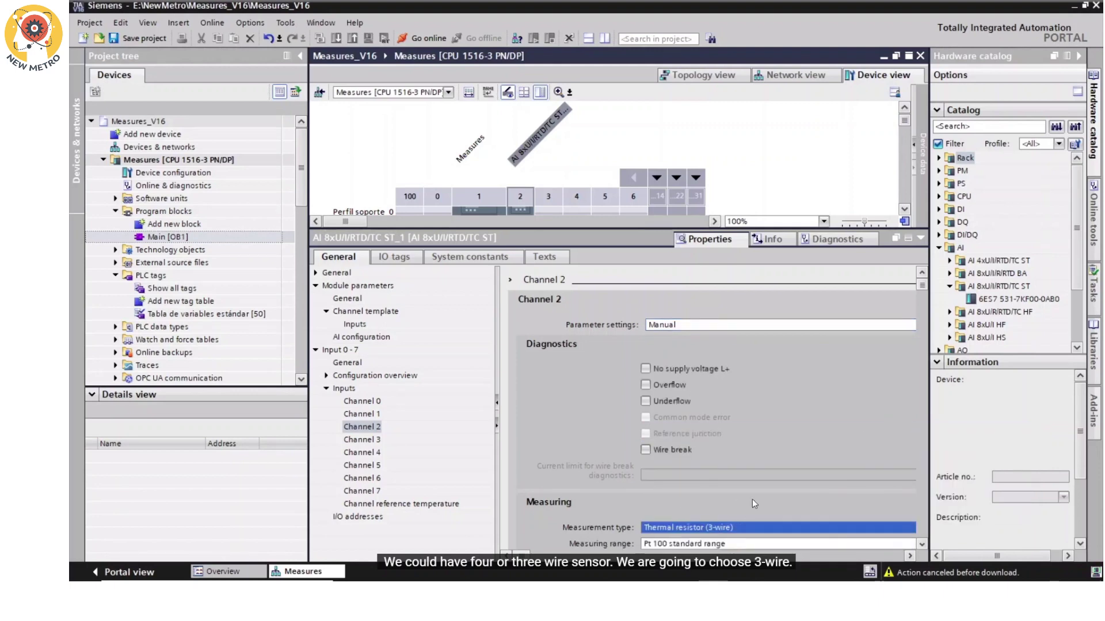
Choose Pt 100 standard range, temperature coefficient Pt 0.003851 and Degrees Celsius for channel 2
drag(921, 285, 919, 336)
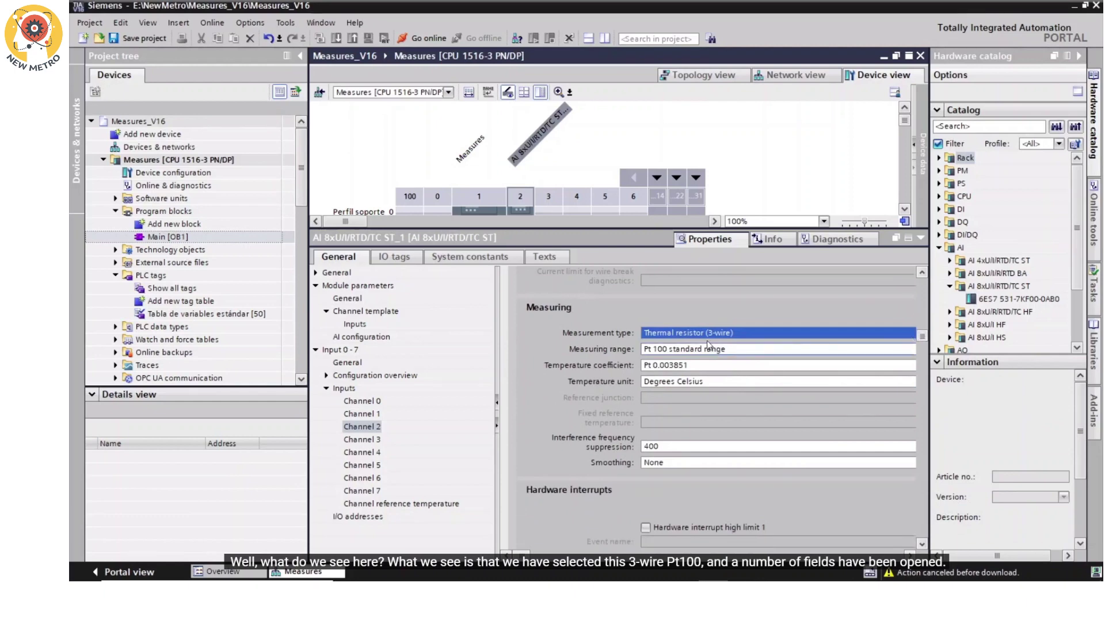
click(741, 352)
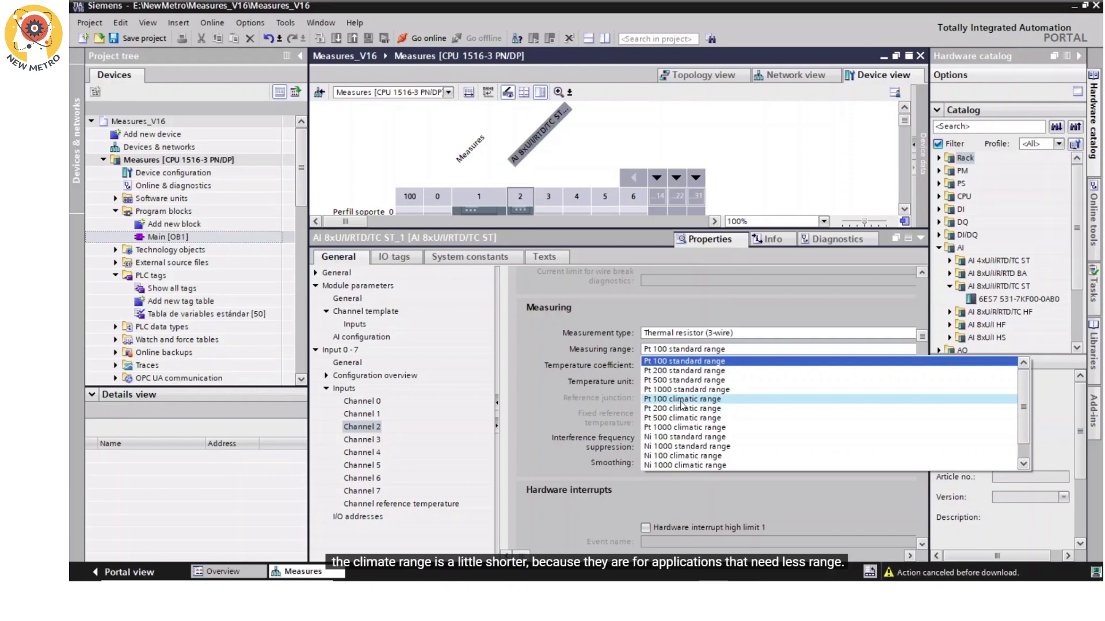
click(693, 361)
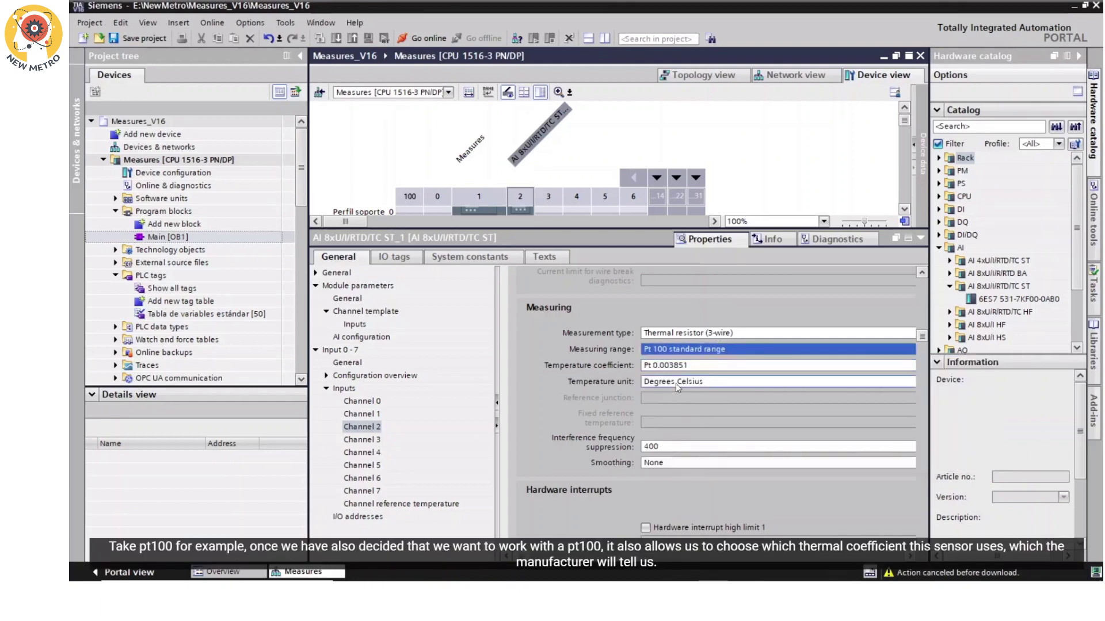
click(684, 367)
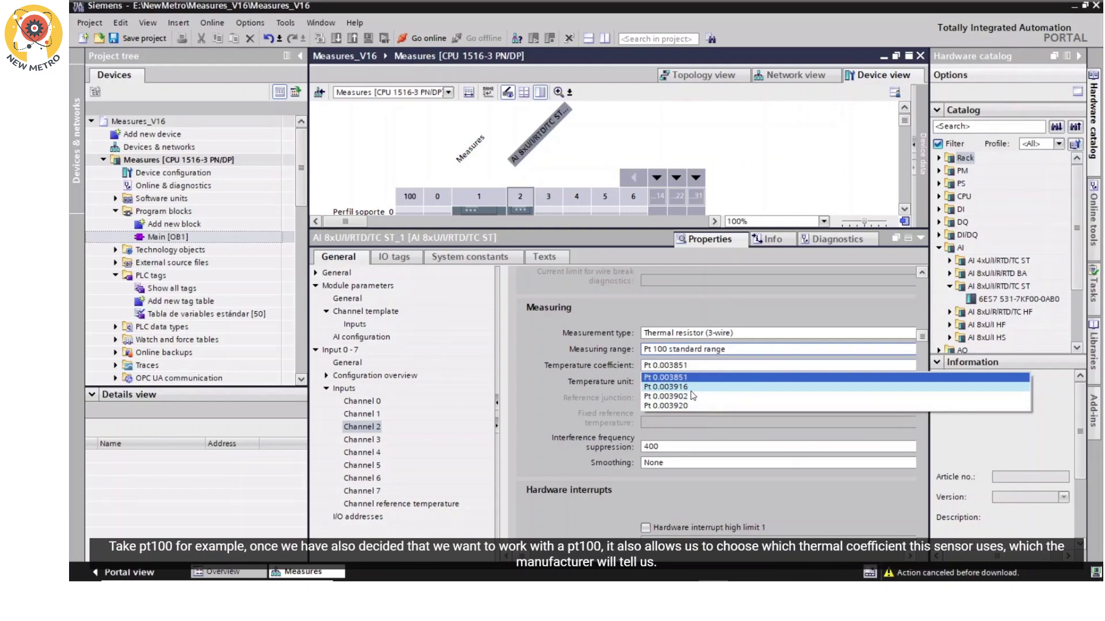
click(695, 377)
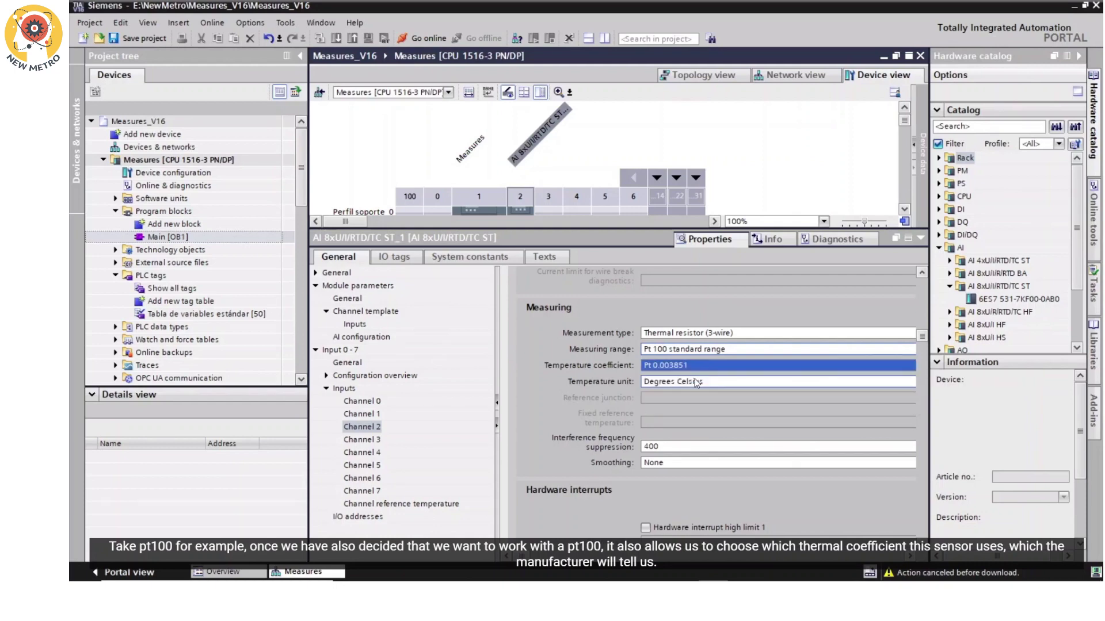
click(724, 384)
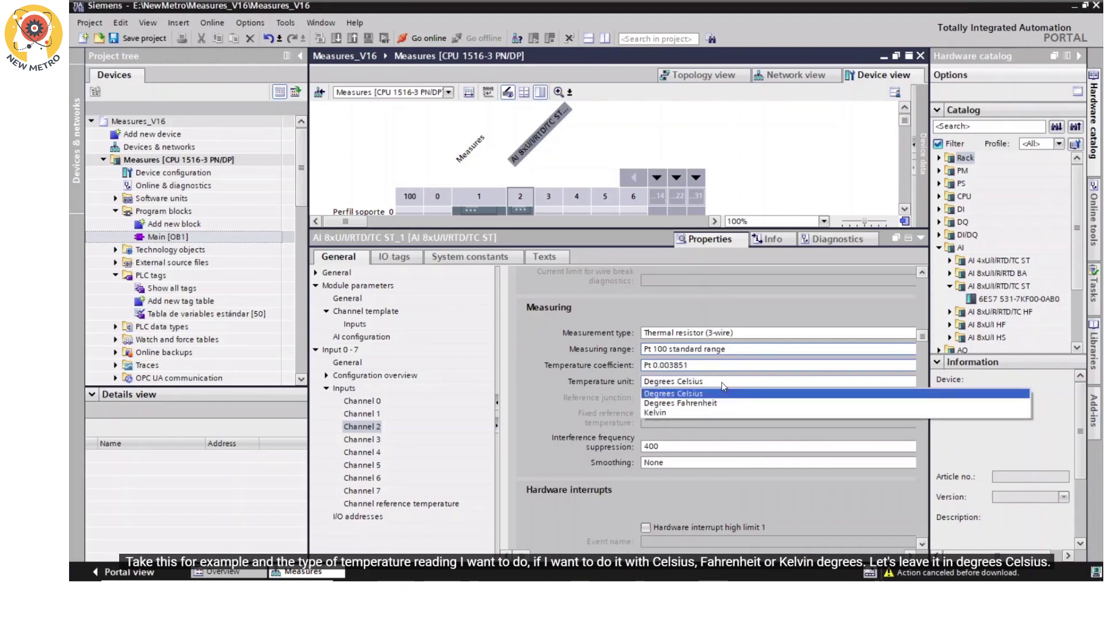
click(721, 394)
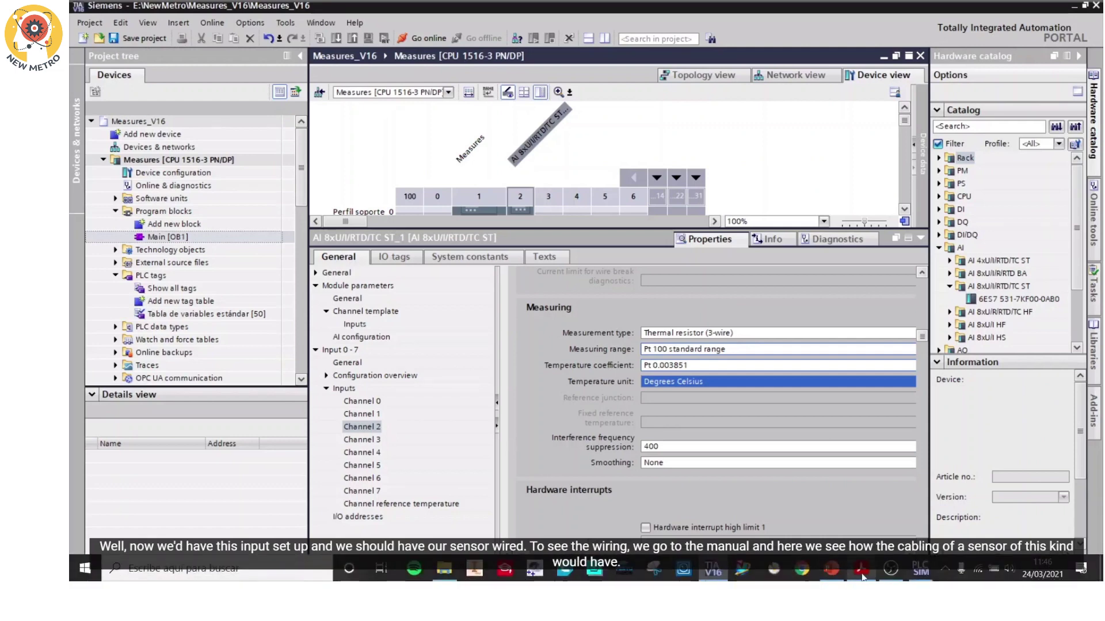
Switch to the module manual in Acrobat Reader and examine the 2-, 3- and 4-wire RTD connection diagram in the Wiring chapter
click(862, 576)
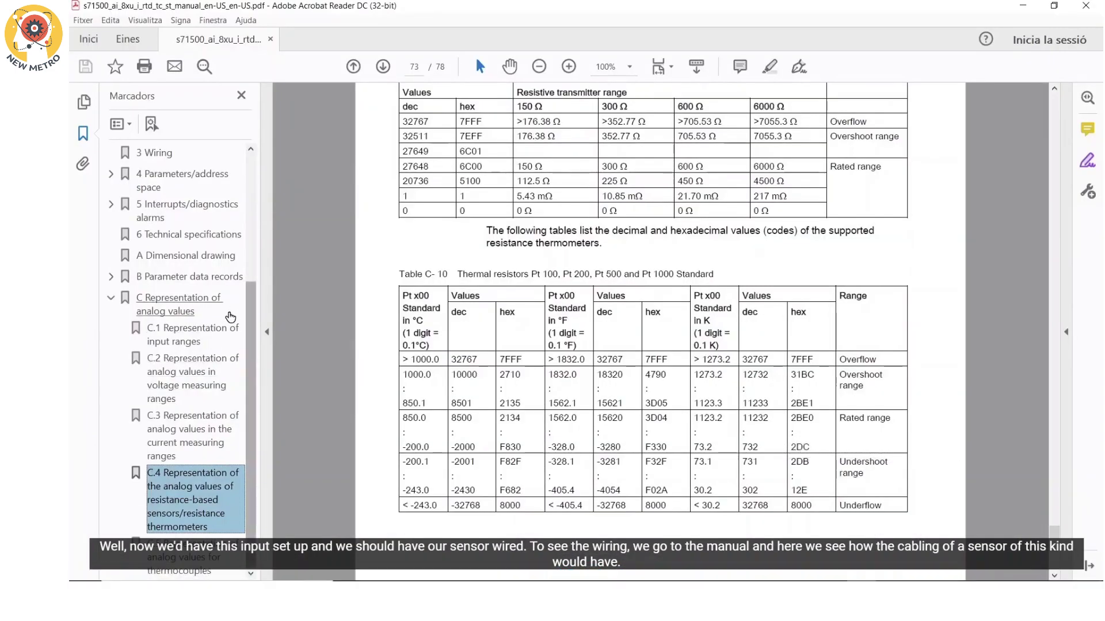
click(129, 153)
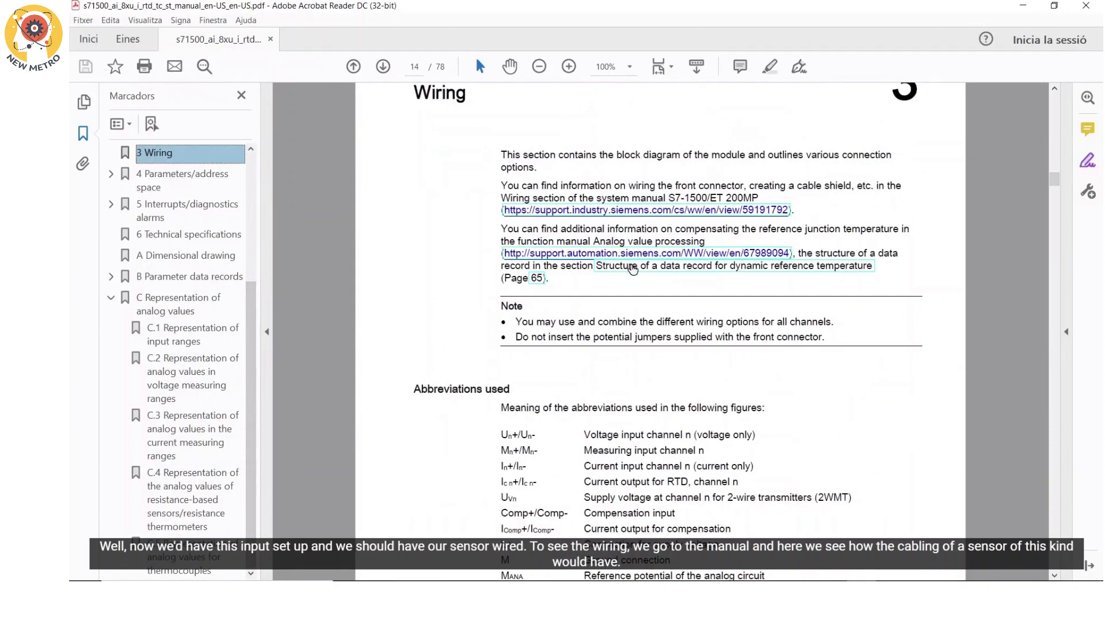
drag(1054, 180, 1050, 214)
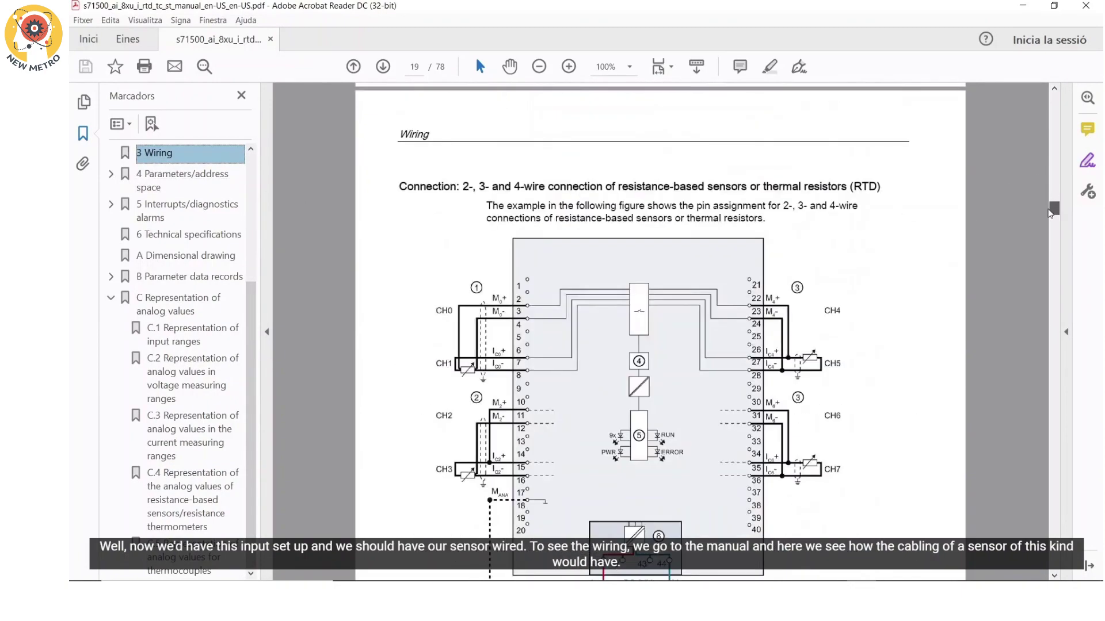
scroll(809, 265, down, 2)
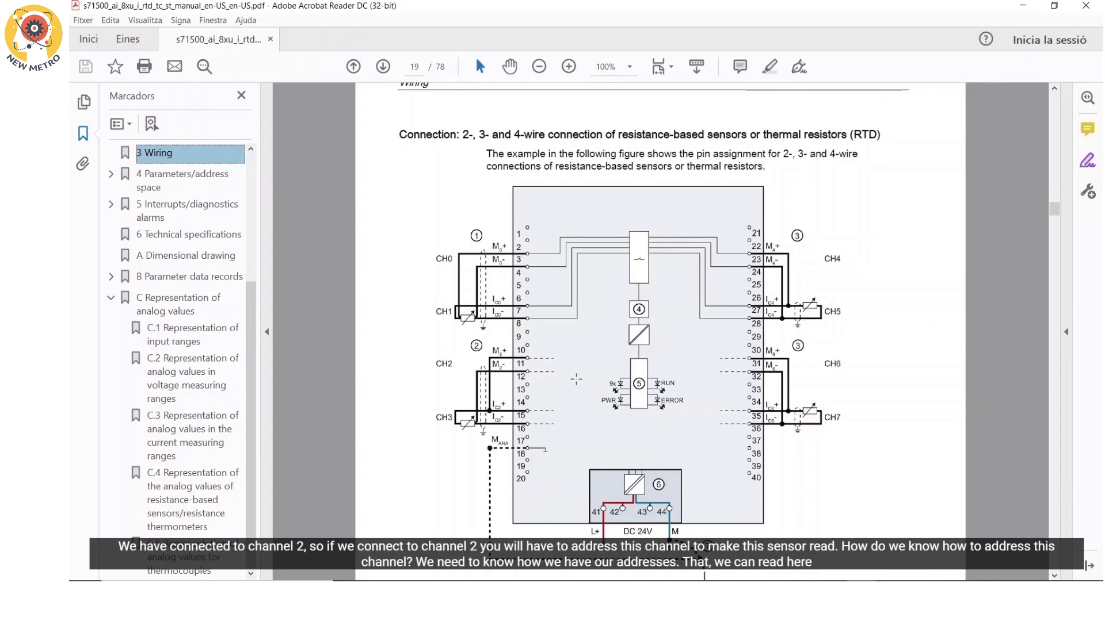
Return to TIA Portal, check the analog module's I/O addresses, and open the Main [OB1] program block
mouse_move(743, 578)
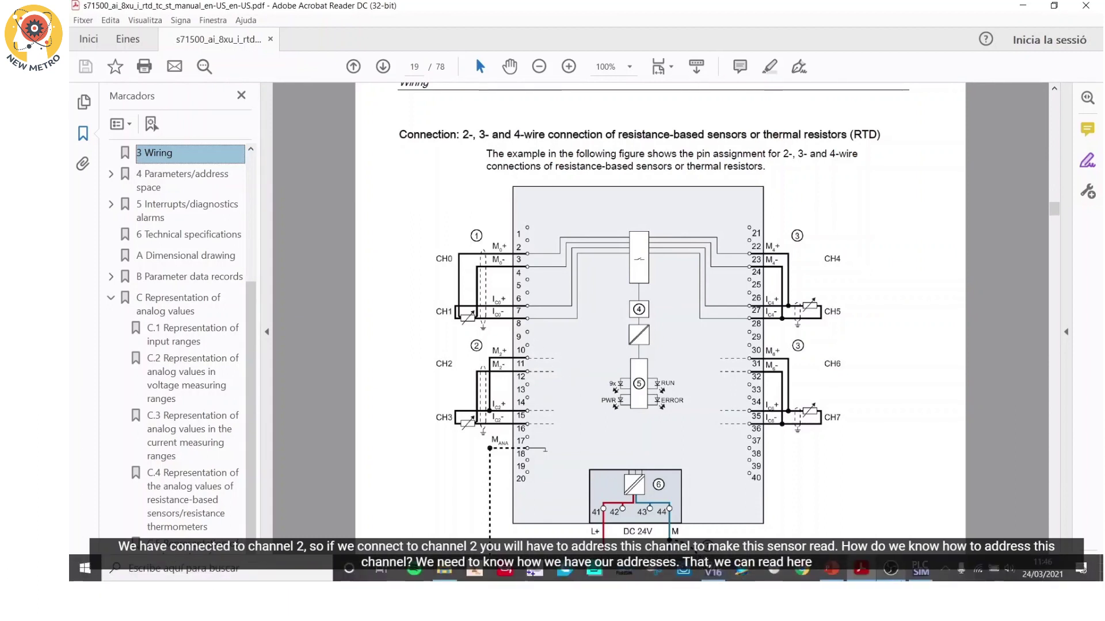
click(713, 571)
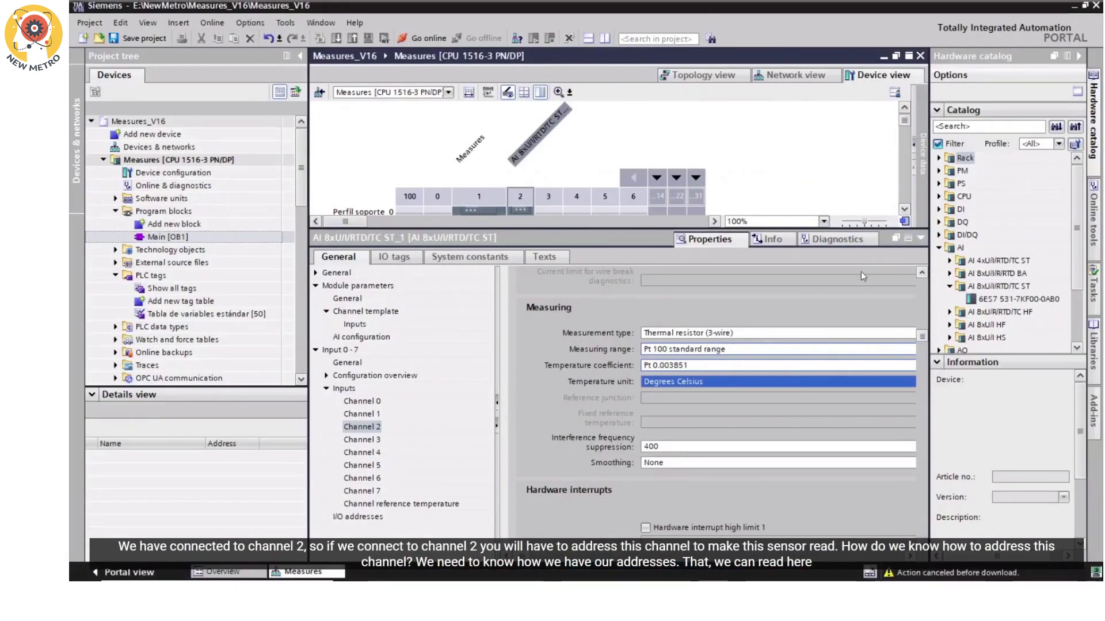
click(352, 517)
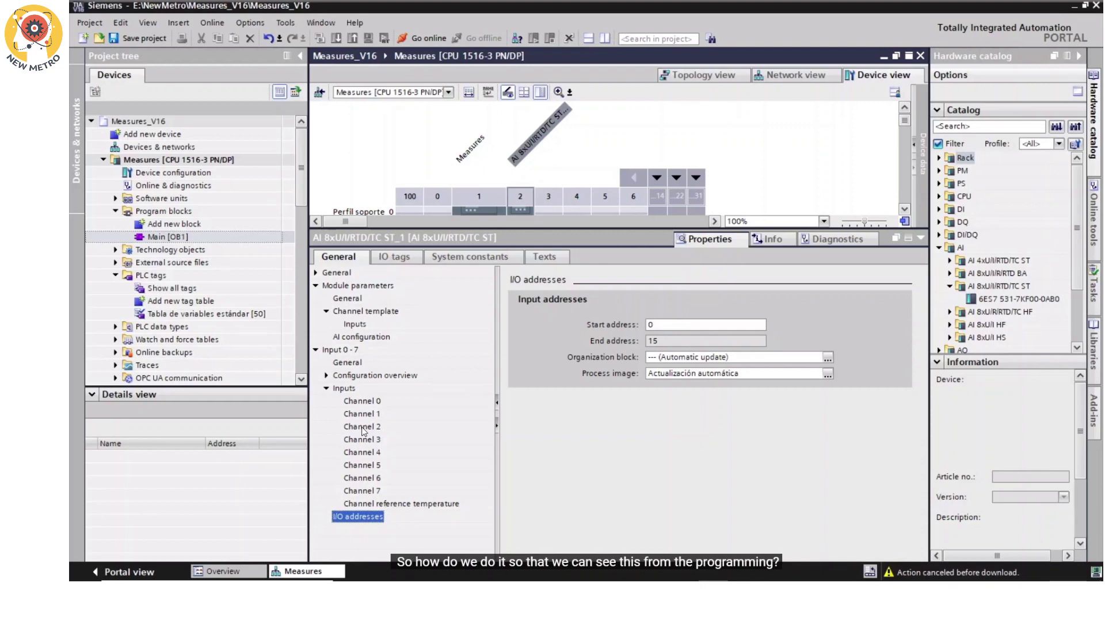
click(919, 240)
double_click(154, 237)
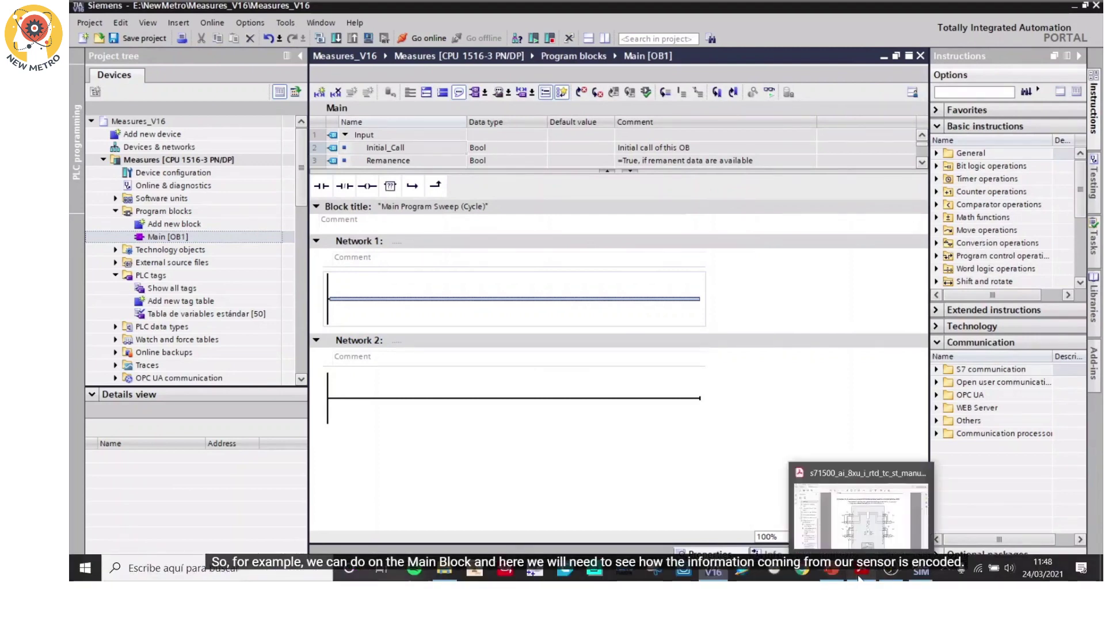
Switch to the manual in Acrobat Reader and examine the Pt x00 Standard value table in section C.4
click(860, 573)
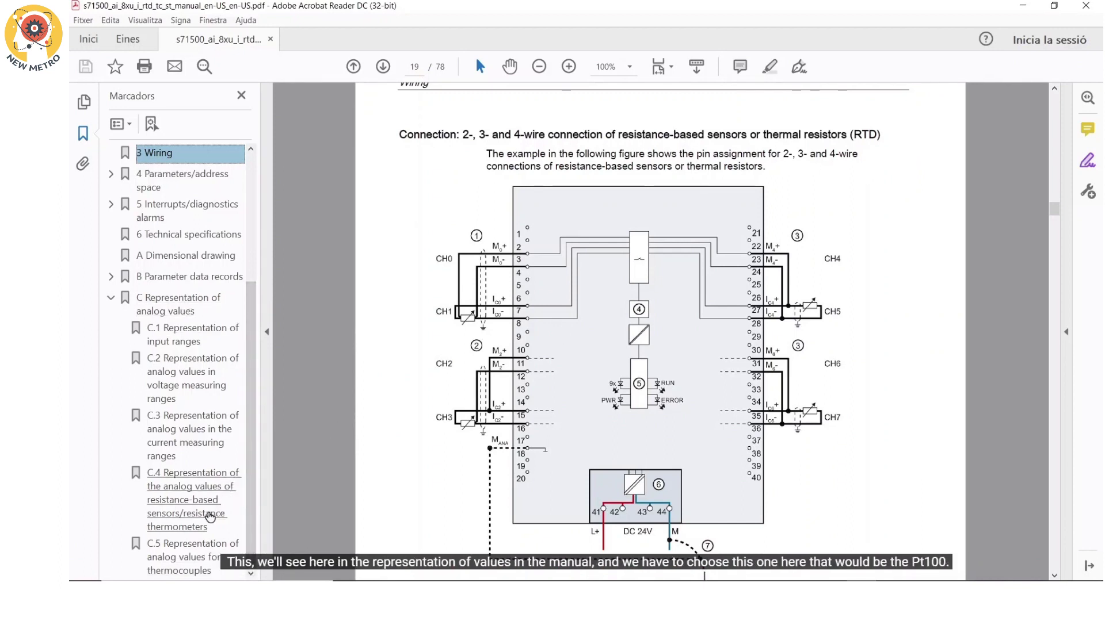
click(194, 499)
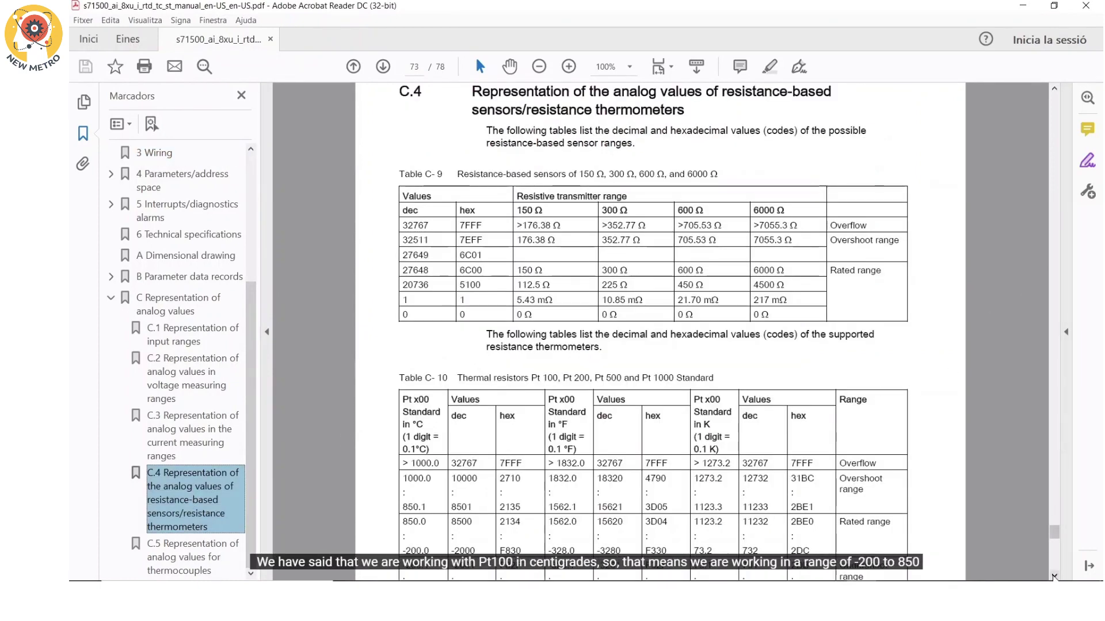
click(1054, 575)
scroll(1054, 575, down, 2)
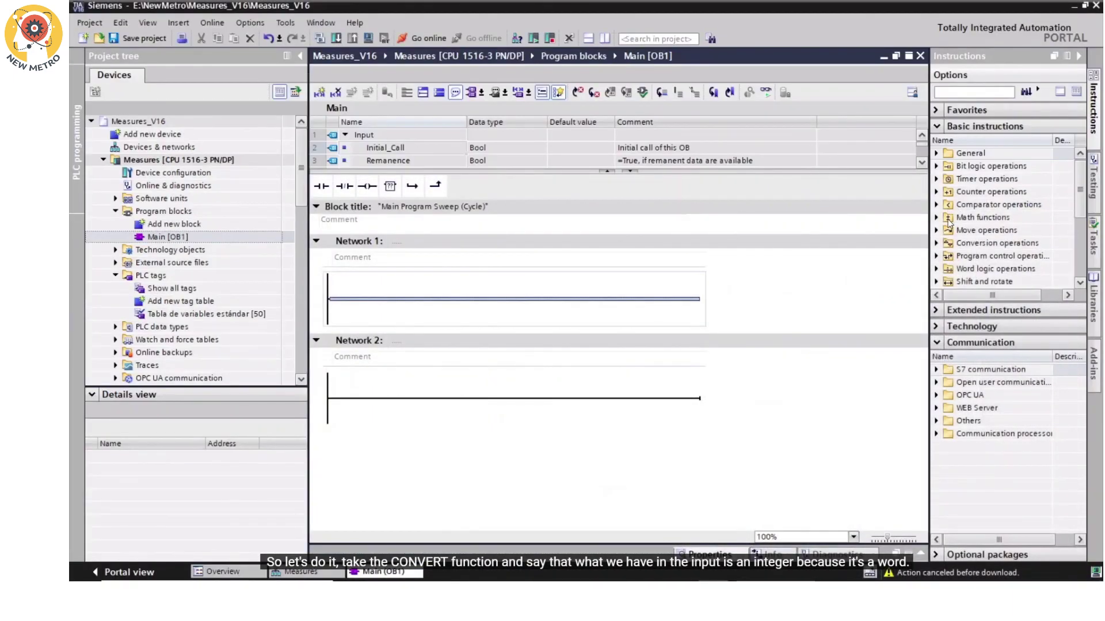
Insert a CONVERT instruction in Network 1 of Main [OB1] and set its input data type to Int
click(937, 244)
drag(978, 256, 512, 298)
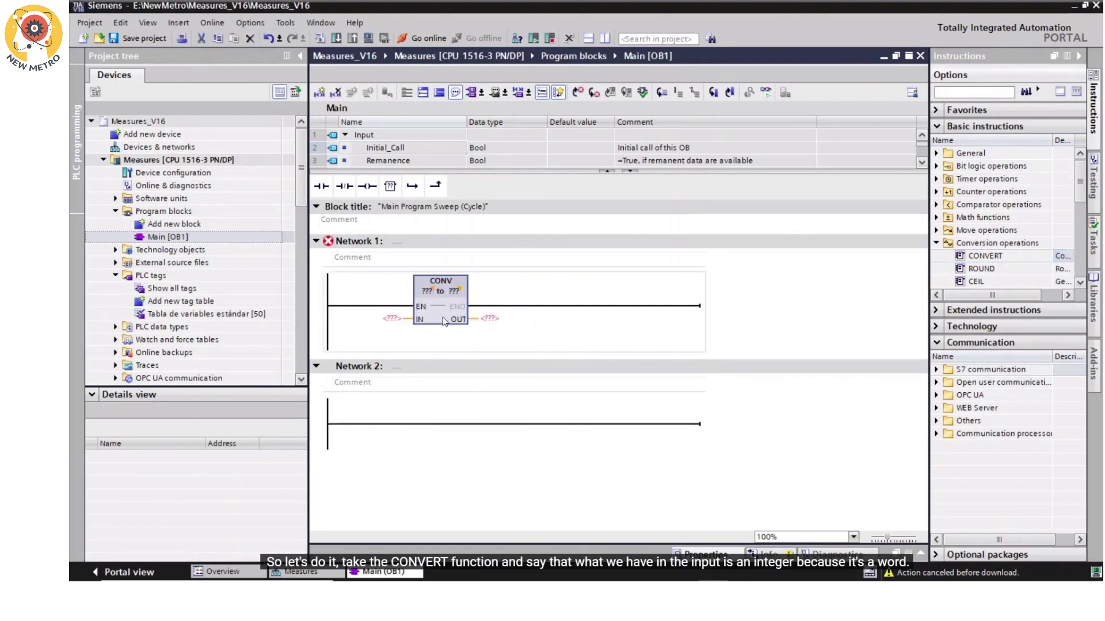
click(434, 290)
click(436, 291)
click(440, 312)
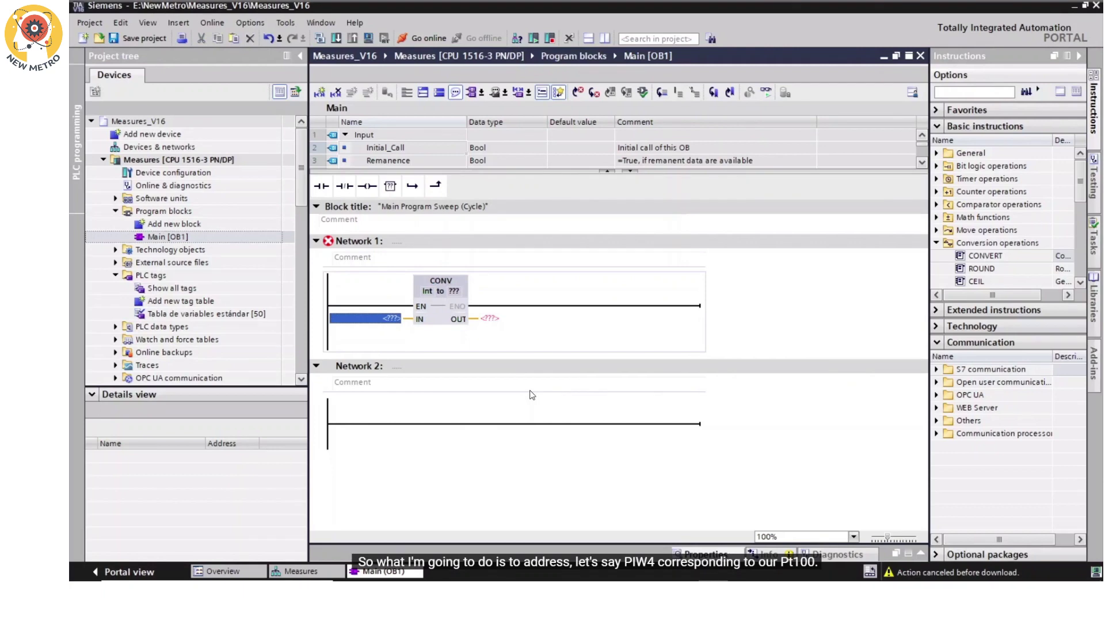
Assign PIW4 to the CONV block's IN input in Network 1 and rename its tag to Pt100
text(PIW)
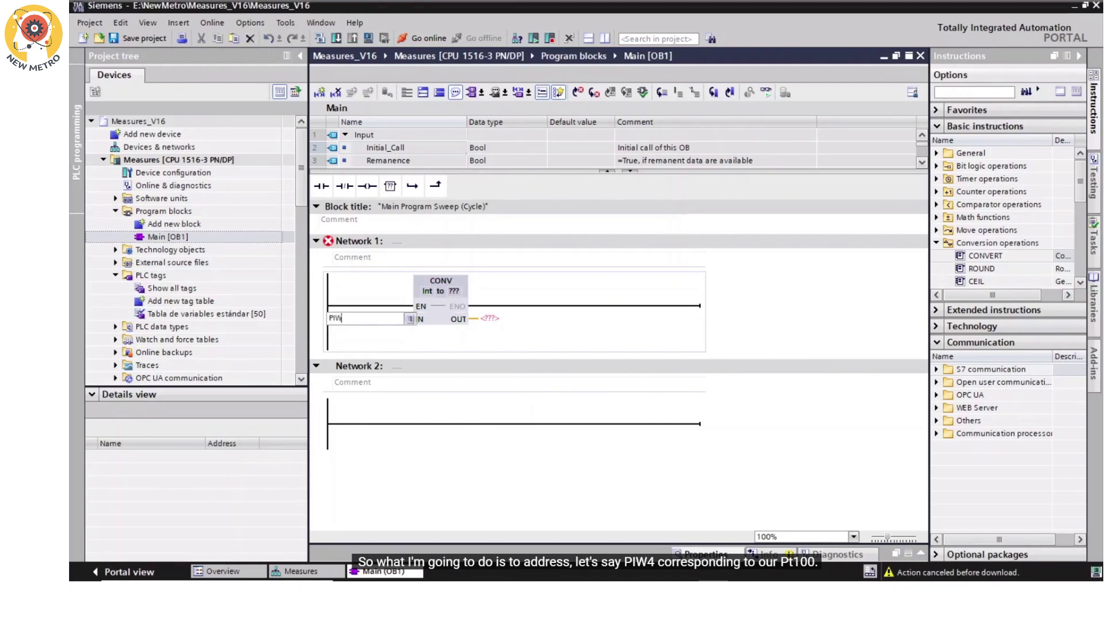
text(4)
key(Return)
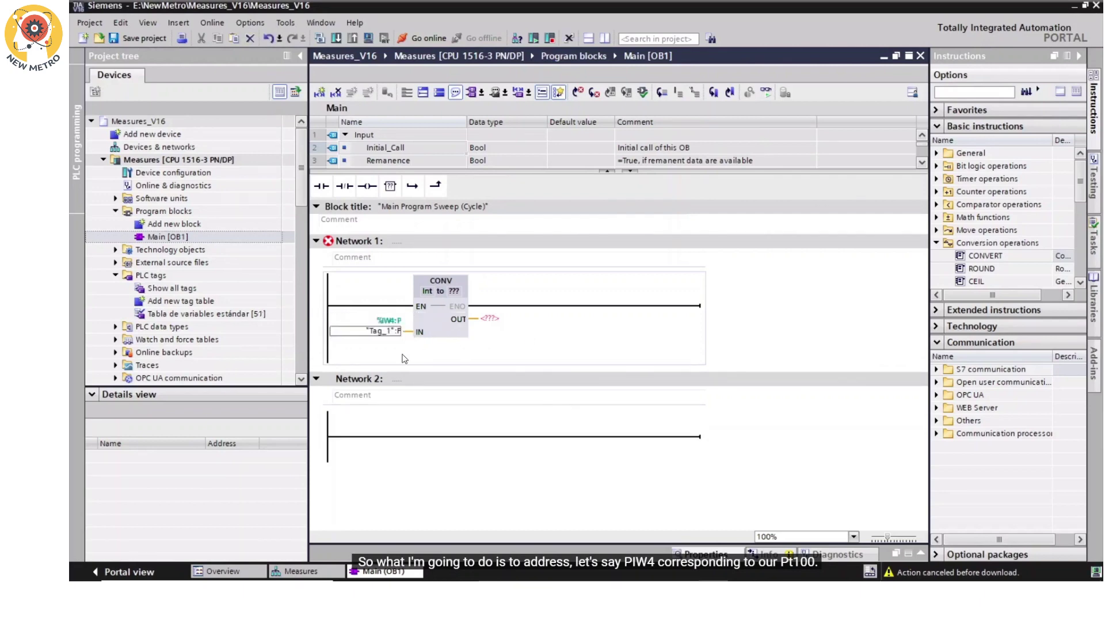
right_click(382, 332)
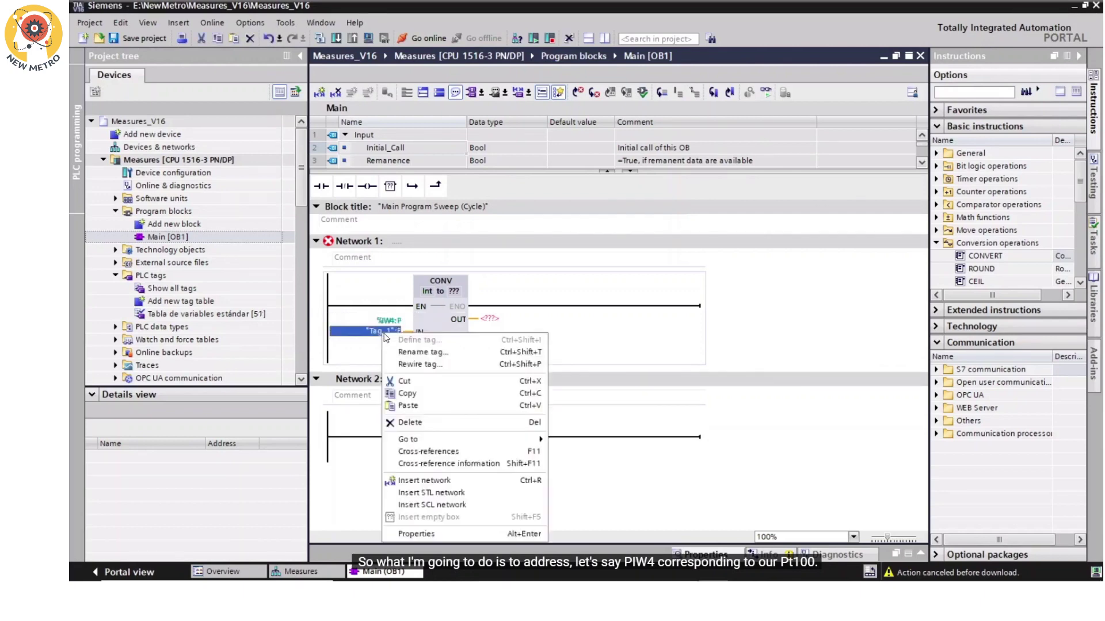
click(414, 353)
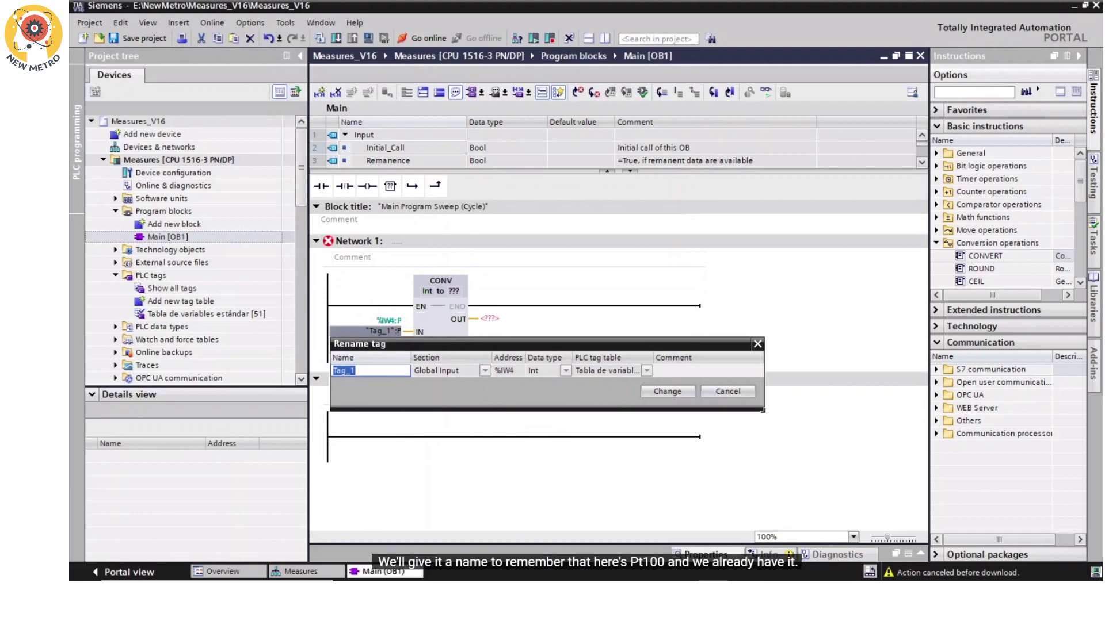
text(Pt100)
click(667, 389)
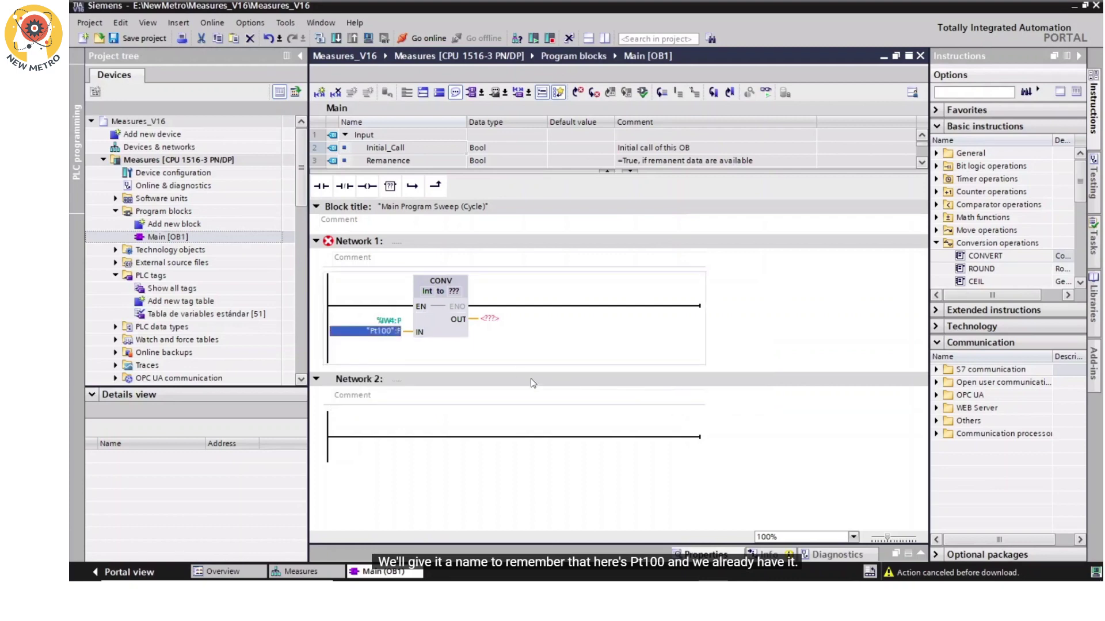
Set the output data type of the CONV block to Real
click(454, 292)
click(469, 291)
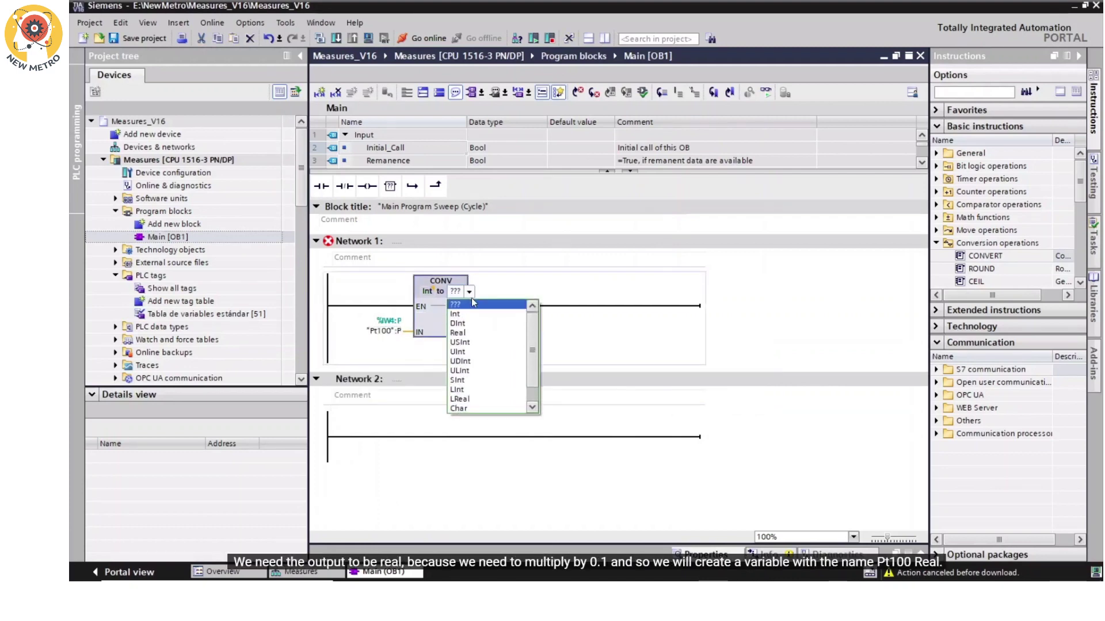
click(458, 332)
Assign a new tag "Pt100 Real" to the CONV output and define it as a Real in Global Memory at %MD0
click(563, 320)
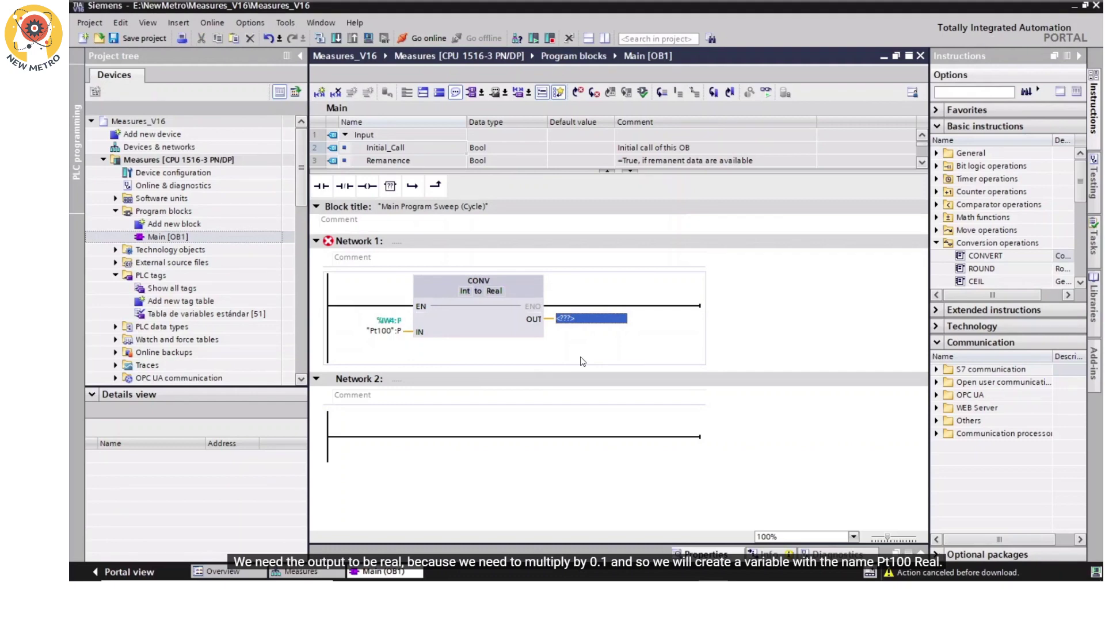
text(Pt100)
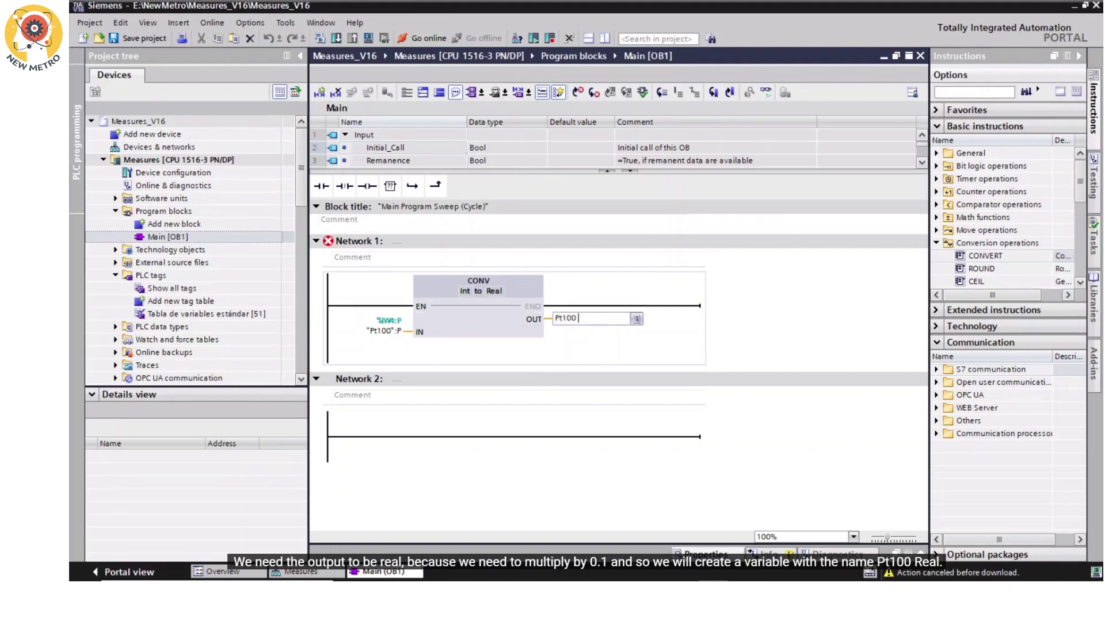
text( Real)
key(Return)
right_click(578, 319)
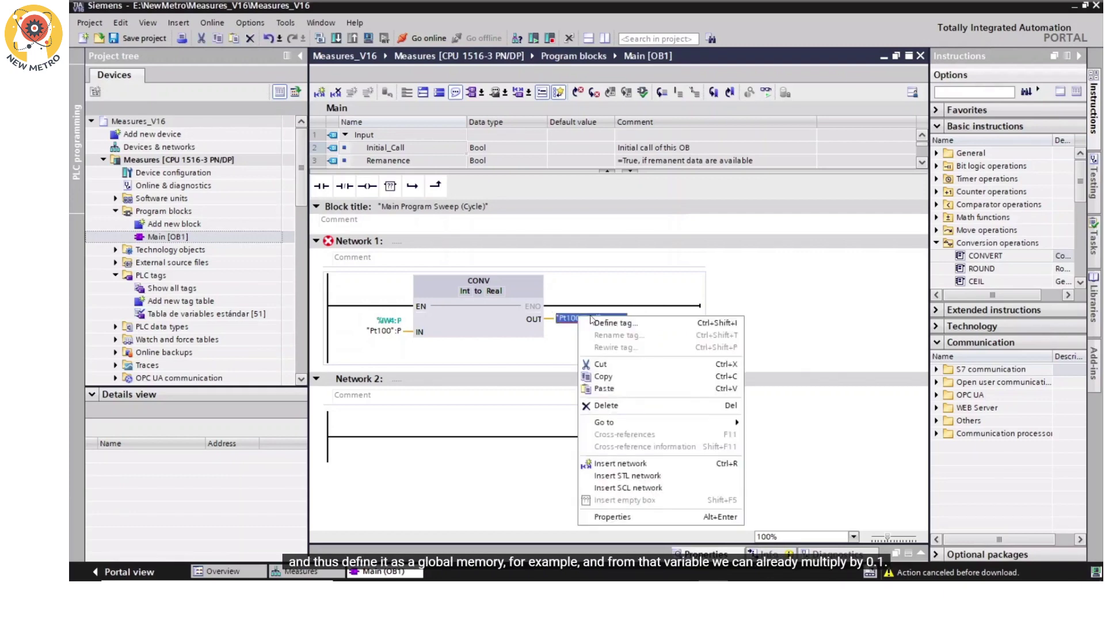
click(604, 323)
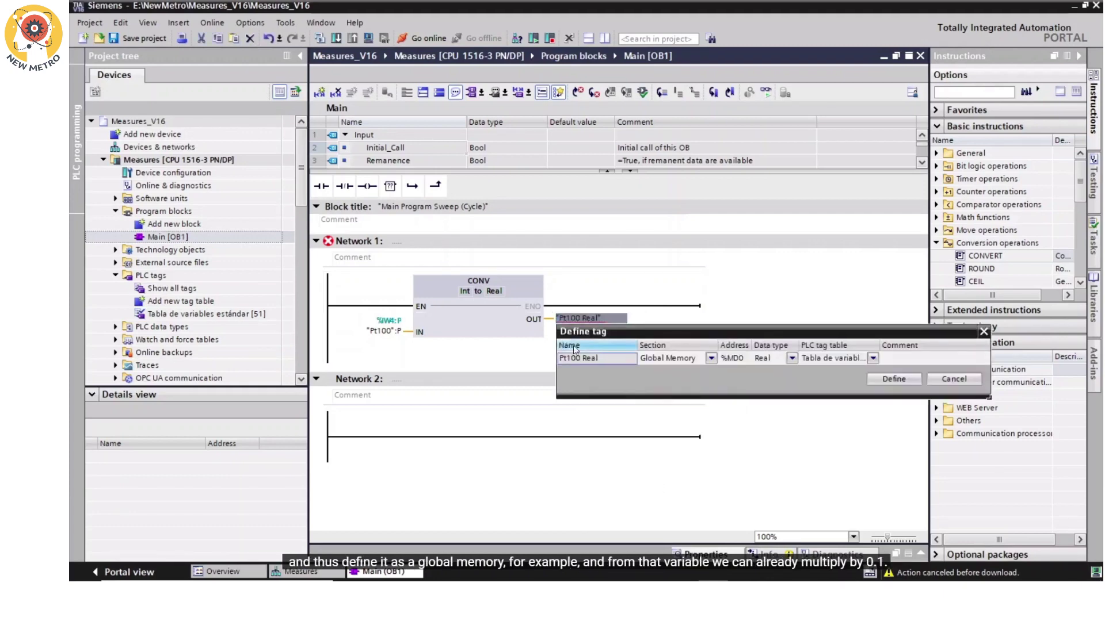
click(893, 378)
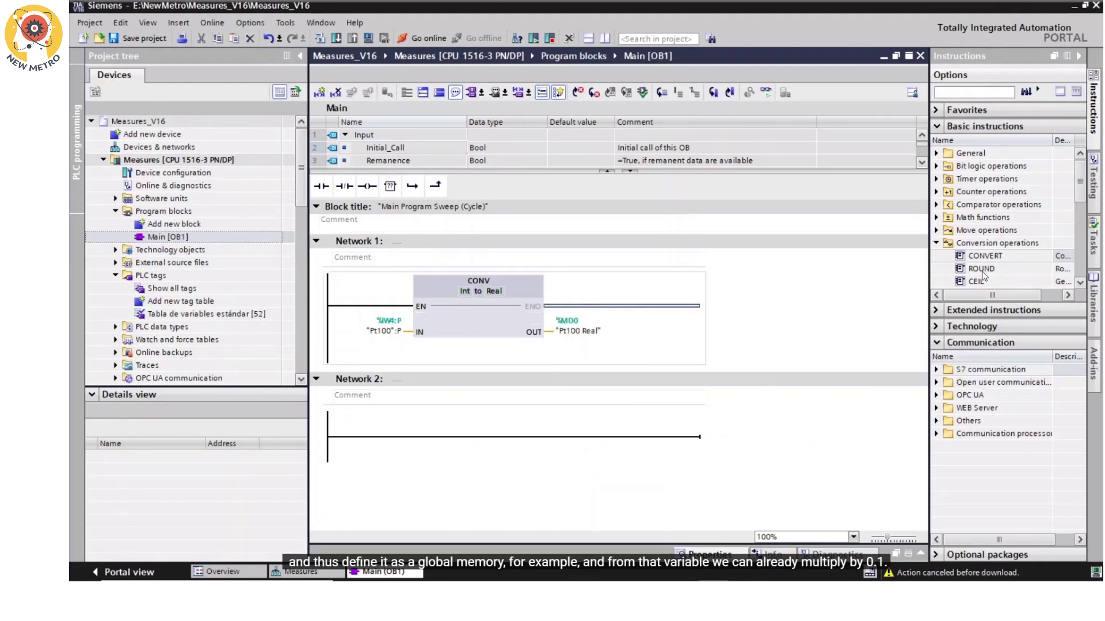
Insert a MUL instruction after the CONV block in Network 1
drag(391, 186, 670, 302)
click(669, 297)
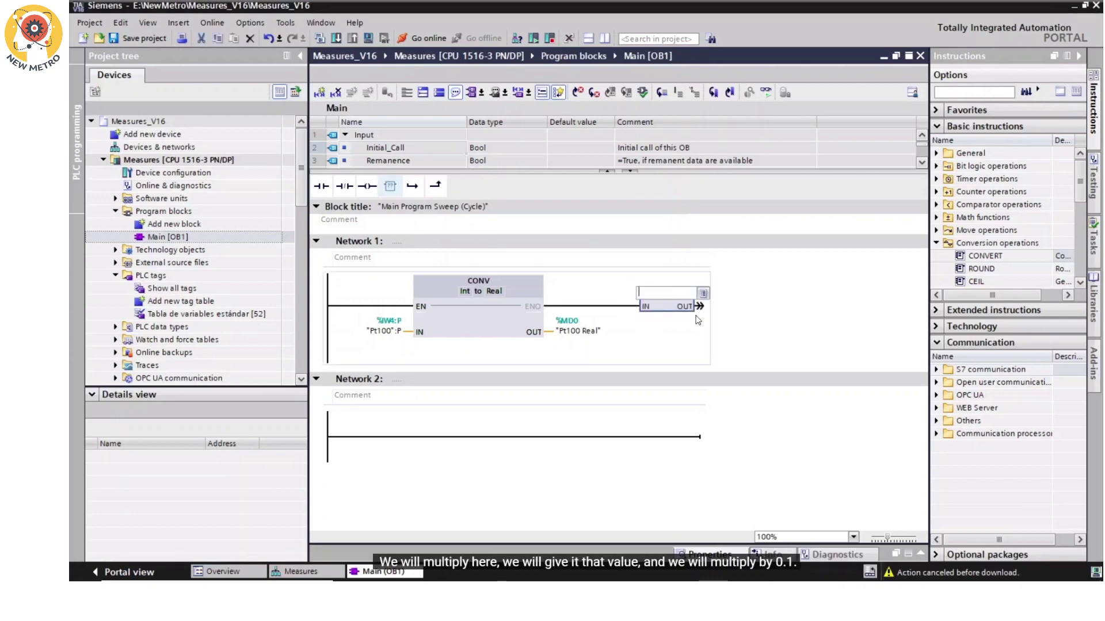
text(MUL)
click(668, 307)
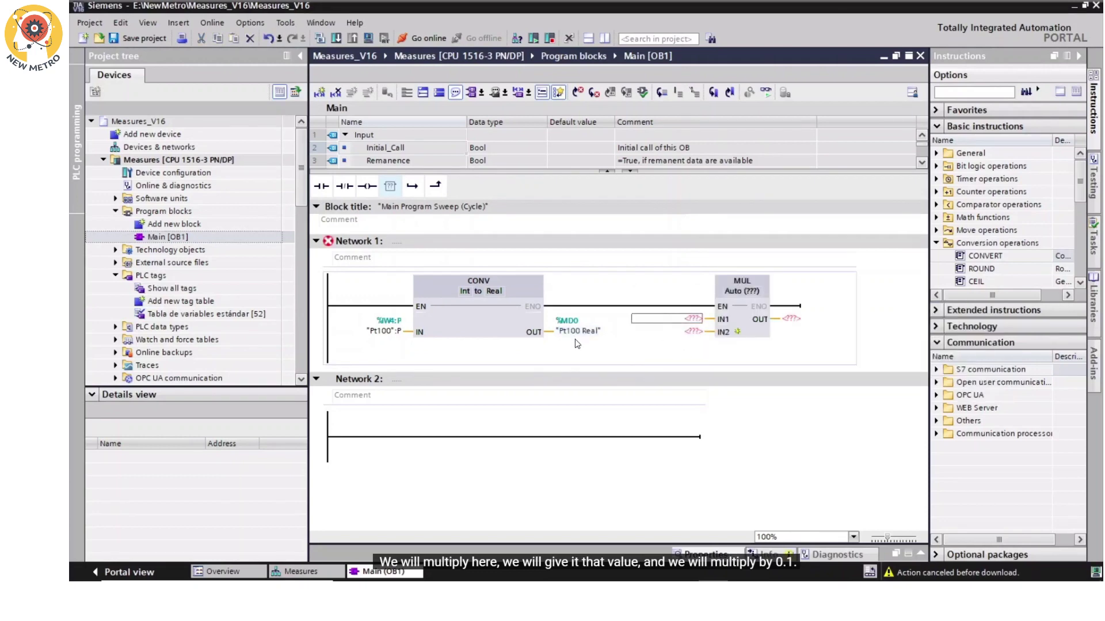
Set the MUL inputs to the "Pt100 Real" tag on IN1 and the constant 0.1 on IN2
click(581, 333)
drag(580, 331, 690, 320)
click(680, 345)
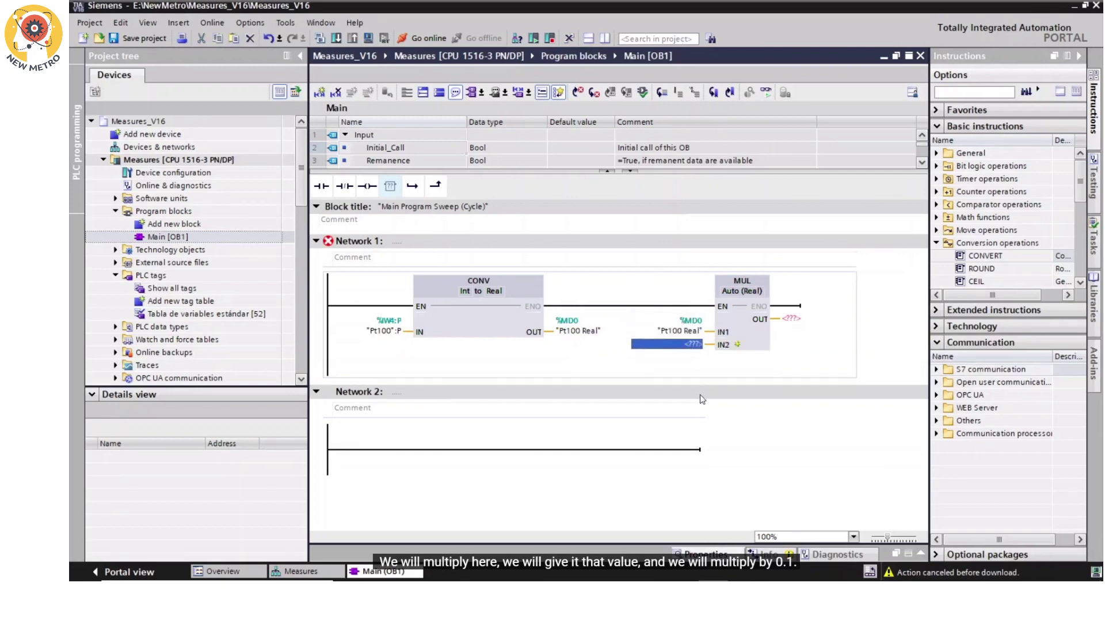
text(0.1)
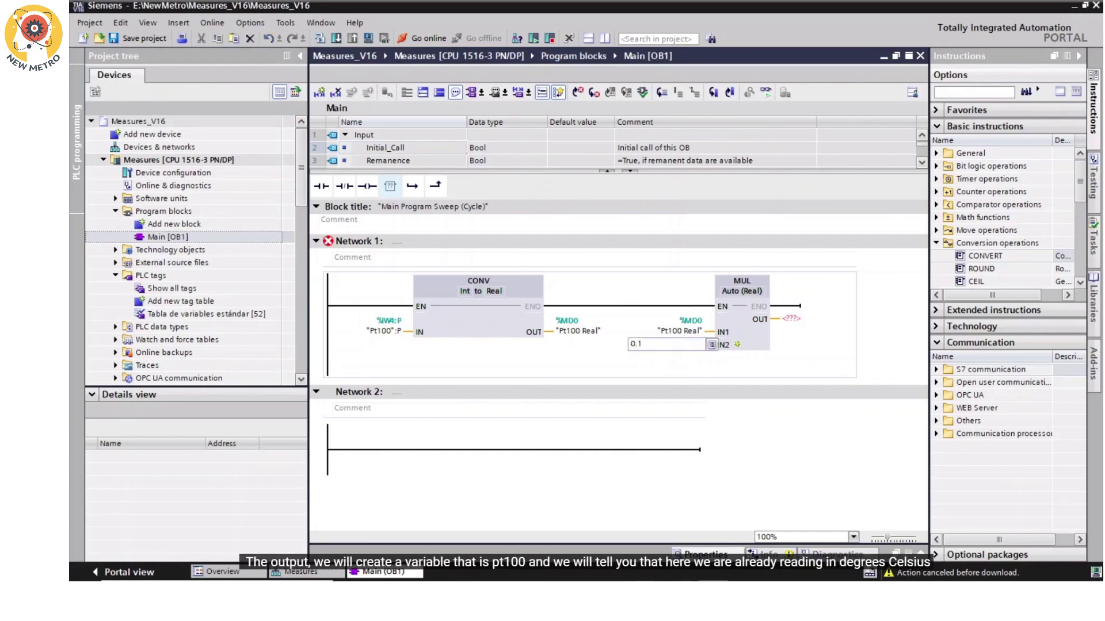
key(Return)
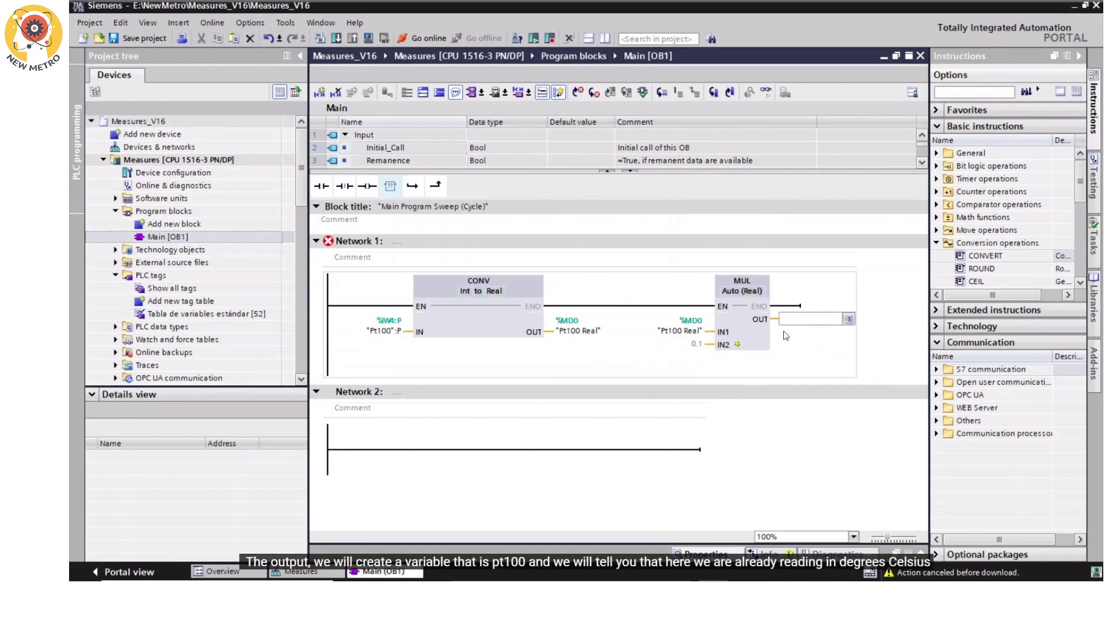
Assign a new tag "Pt100 (°C)" to the MUL output and define it as a Real in Global Memory at %MD4
text(Pt100)
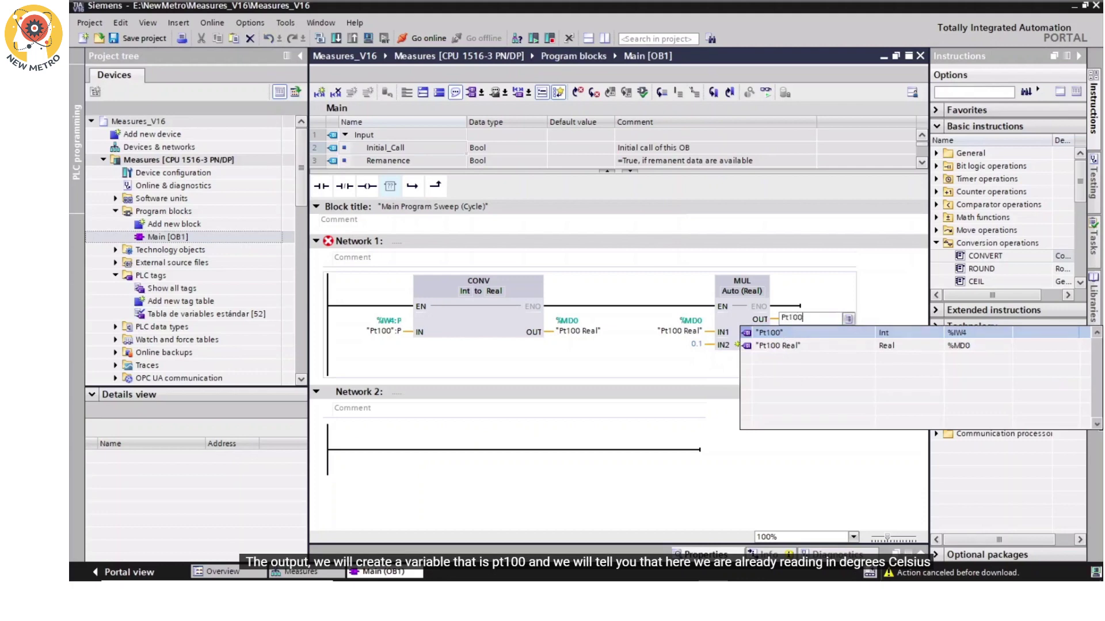
text( (°C)
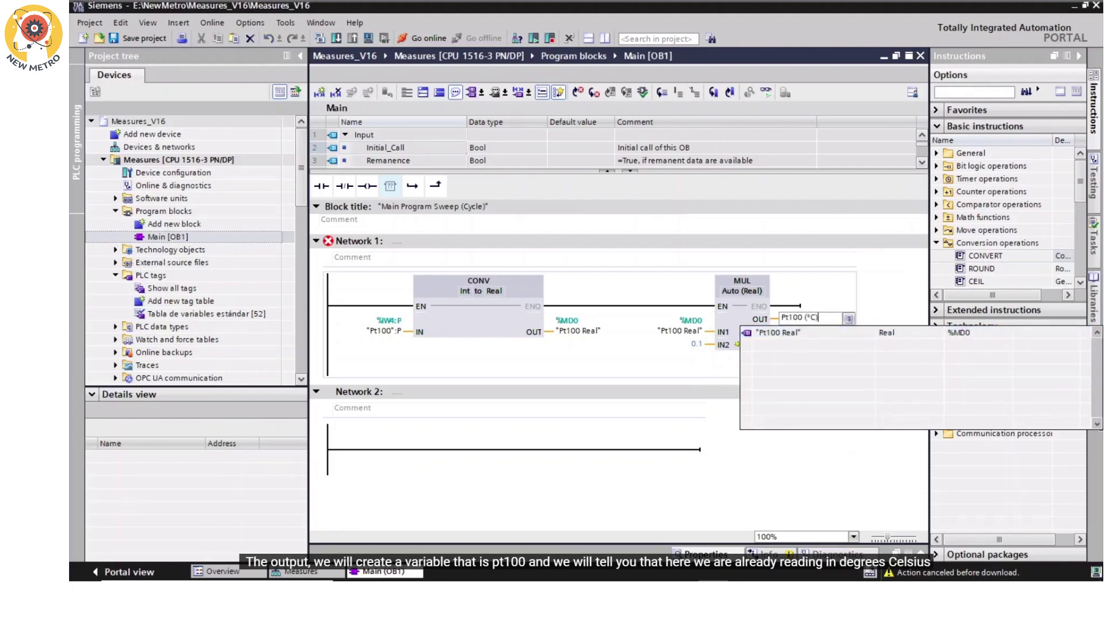
key(Return)
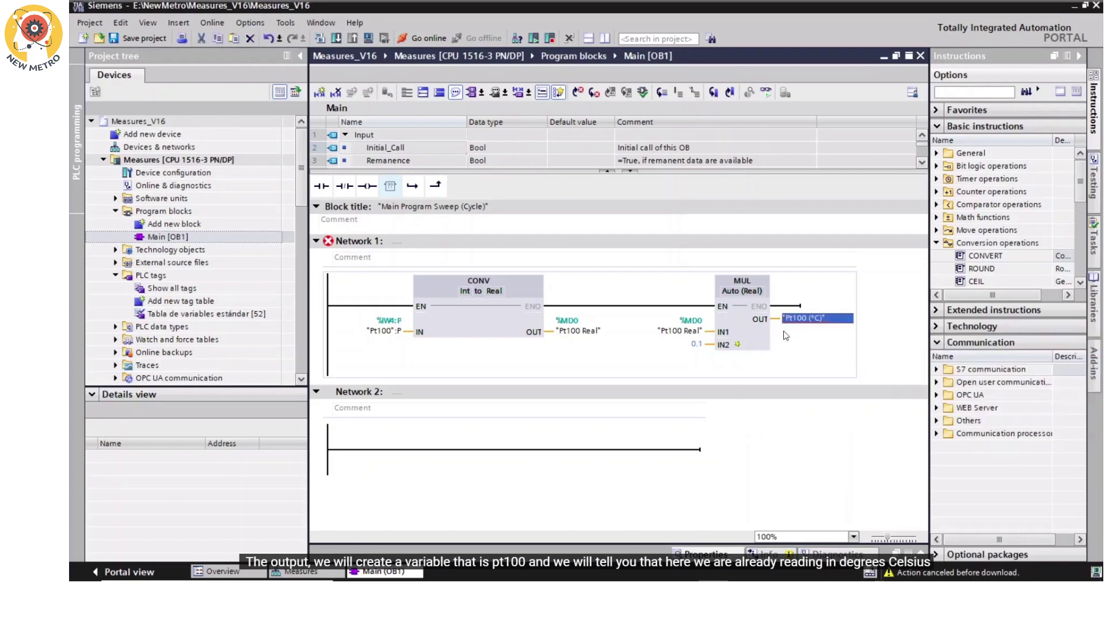
right_click(788, 321)
click(811, 329)
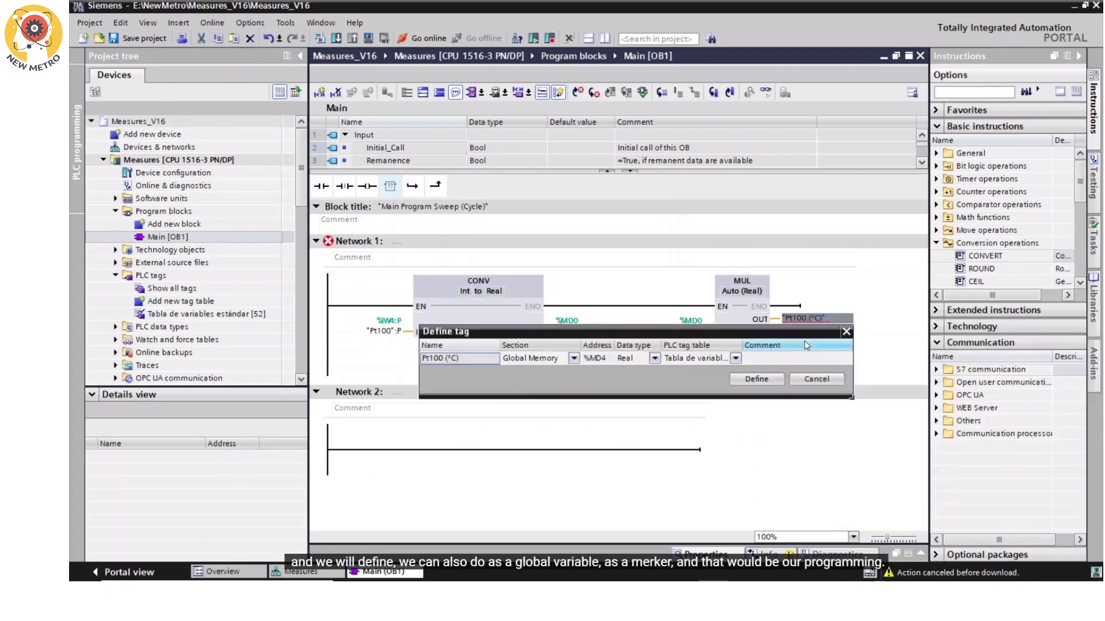
click(603, 362)
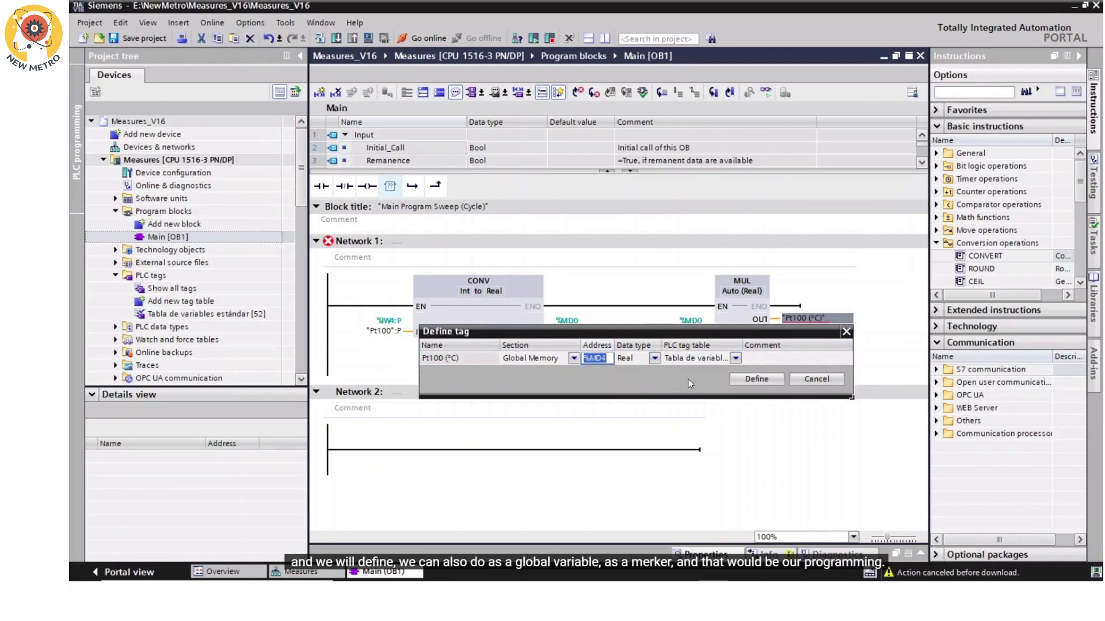
click(749, 380)
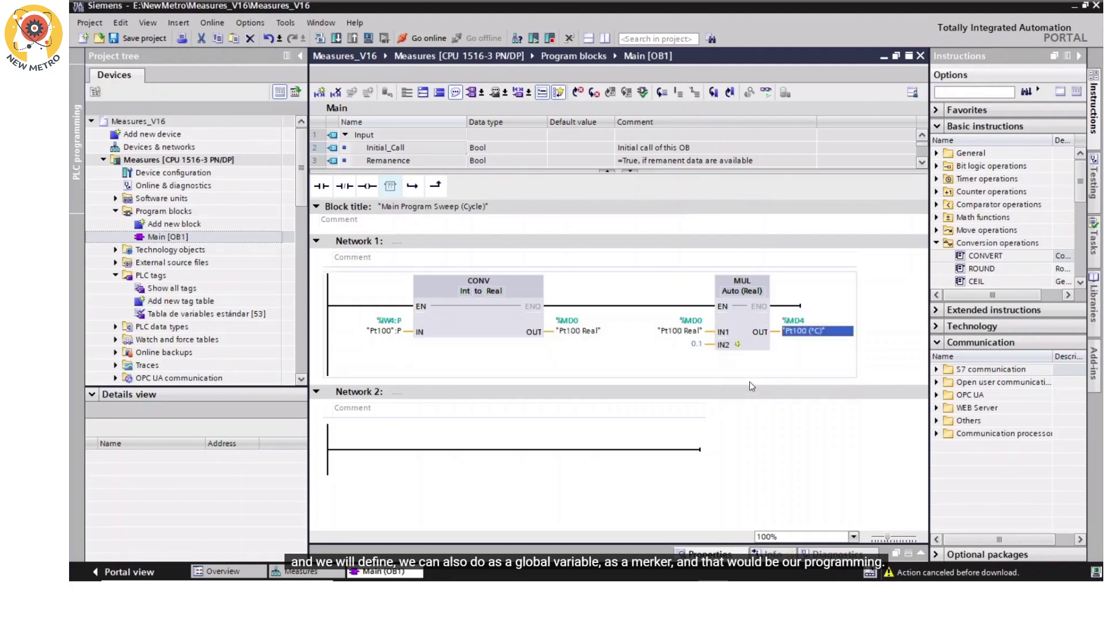
click(848, 294)
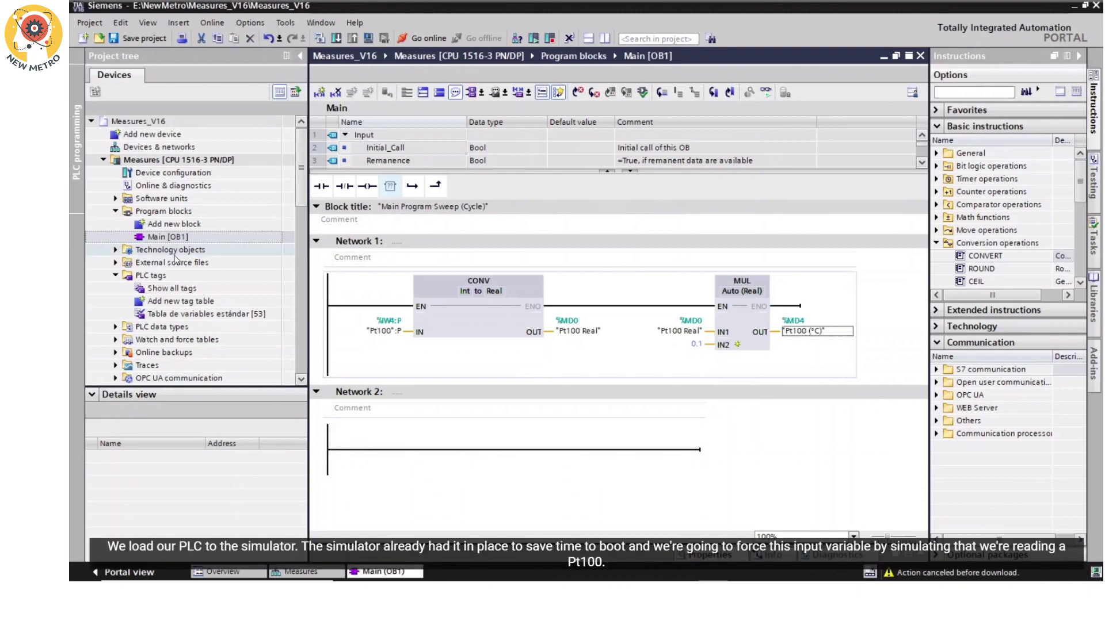
Download the Measures CPU to the simulated PLC, start the module, bring up the simulator window, and collapse the message area
click(217, 159)
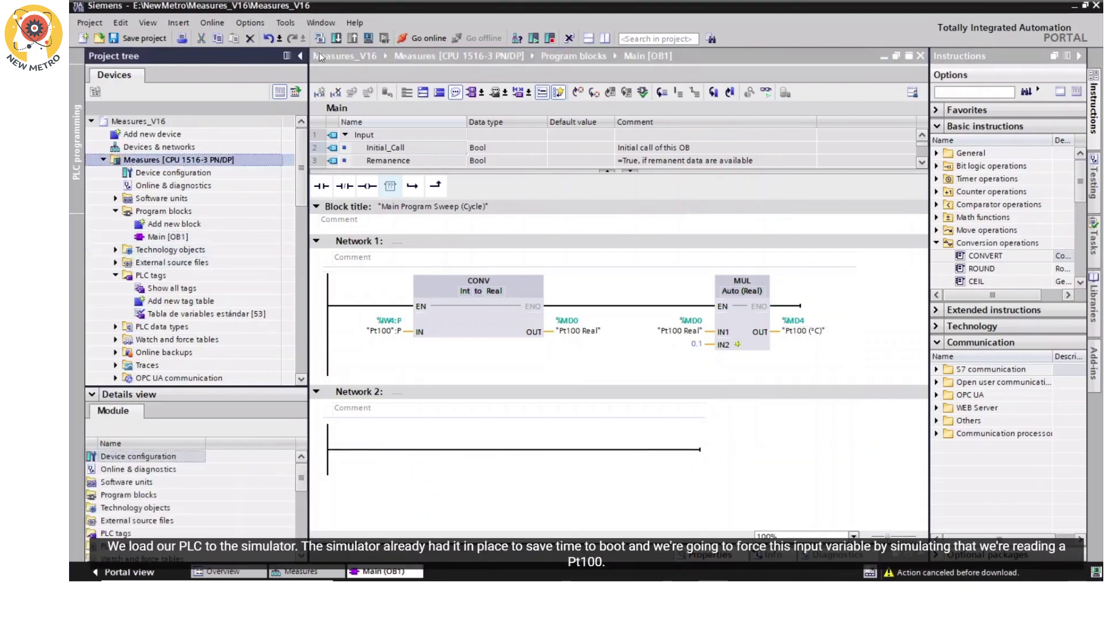
click(336, 38)
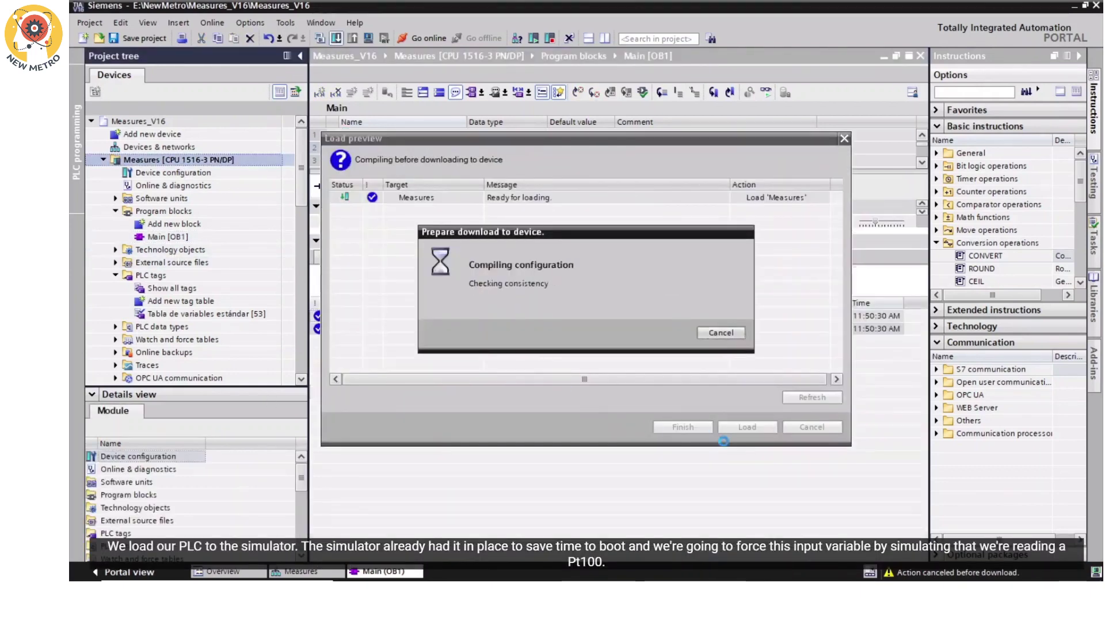
click(753, 431)
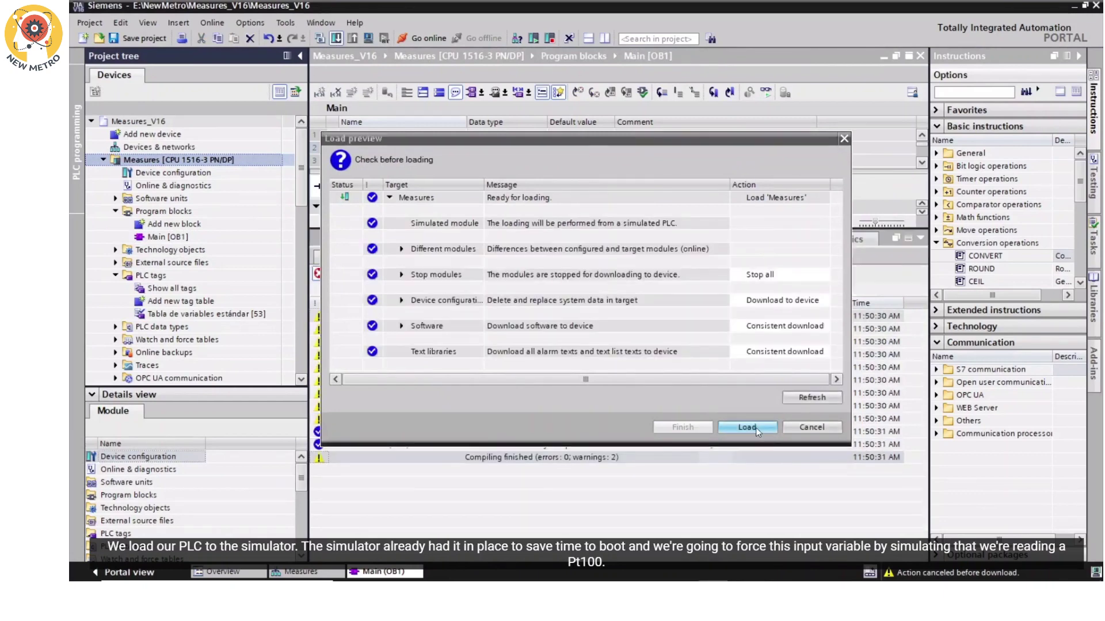
mouse_move(884, 574)
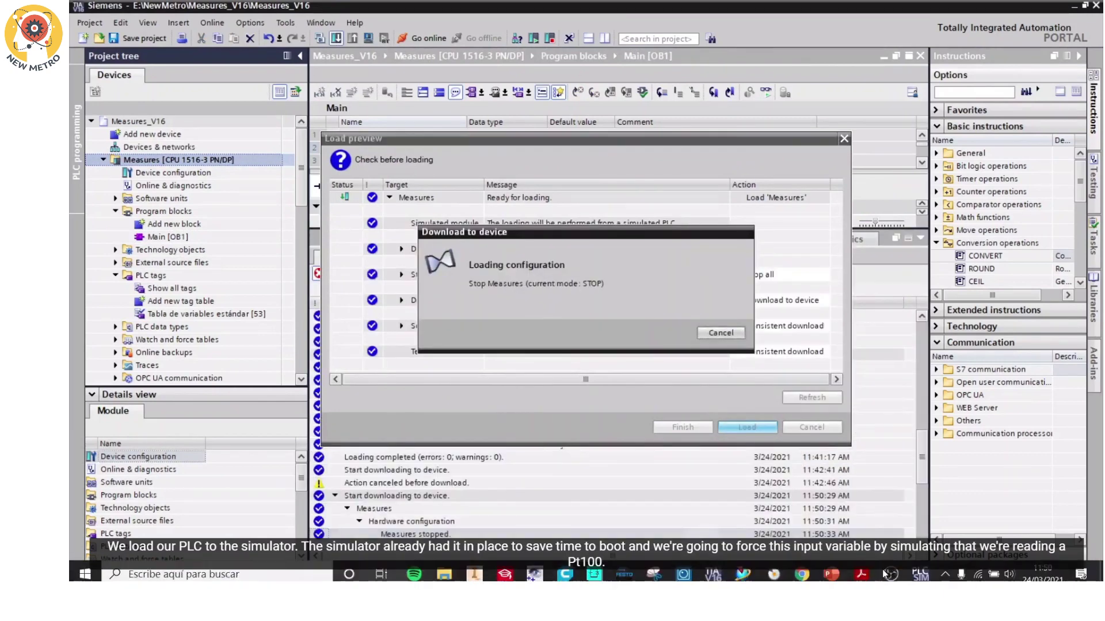
click(920, 573)
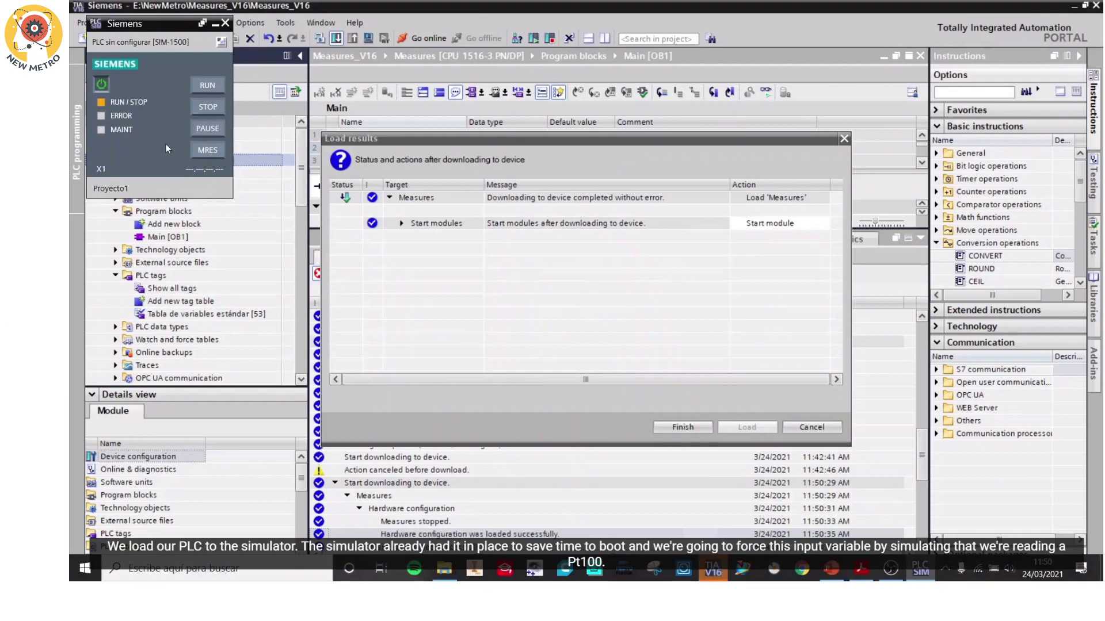
click(699, 430)
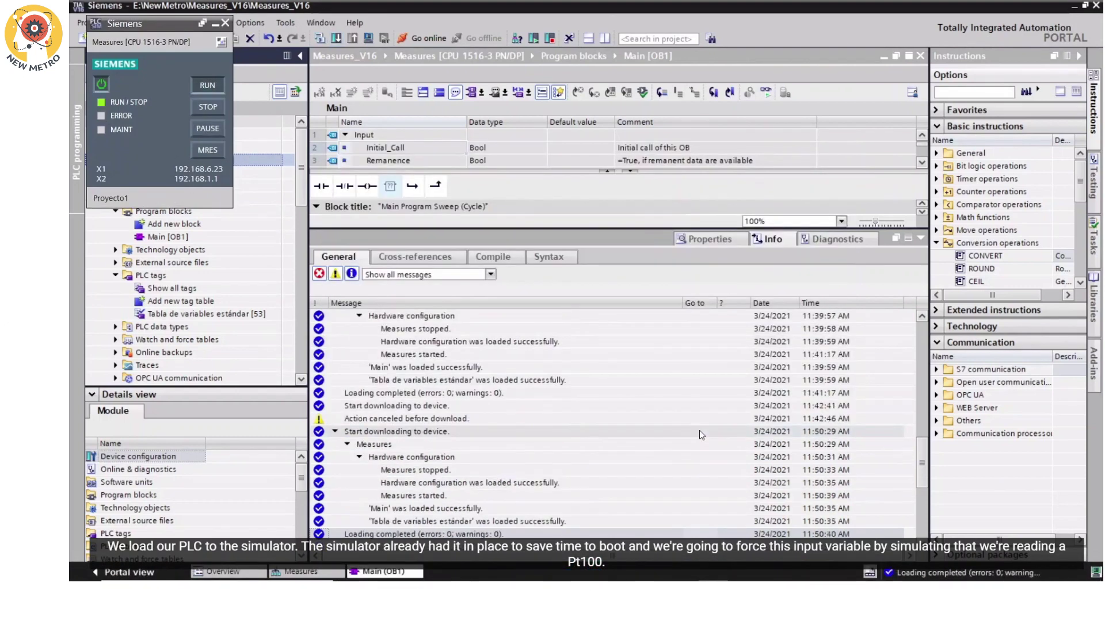
click(917, 239)
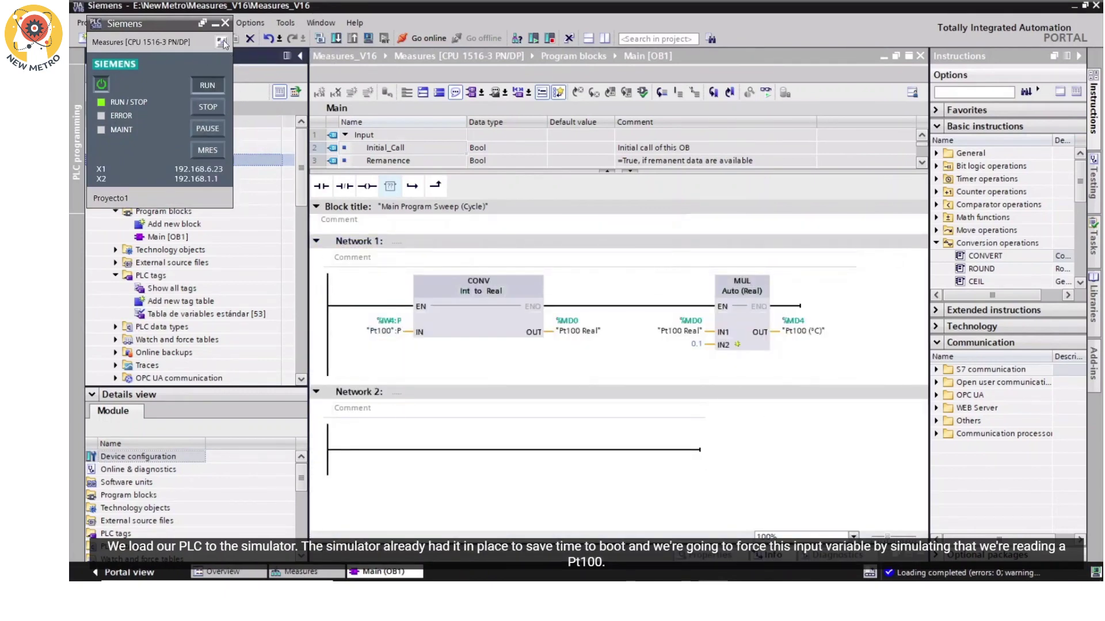
Switch to the S7-PLCSIM project view and add the "Pt100" tag to the first row of Tabla SIM_1
click(222, 41)
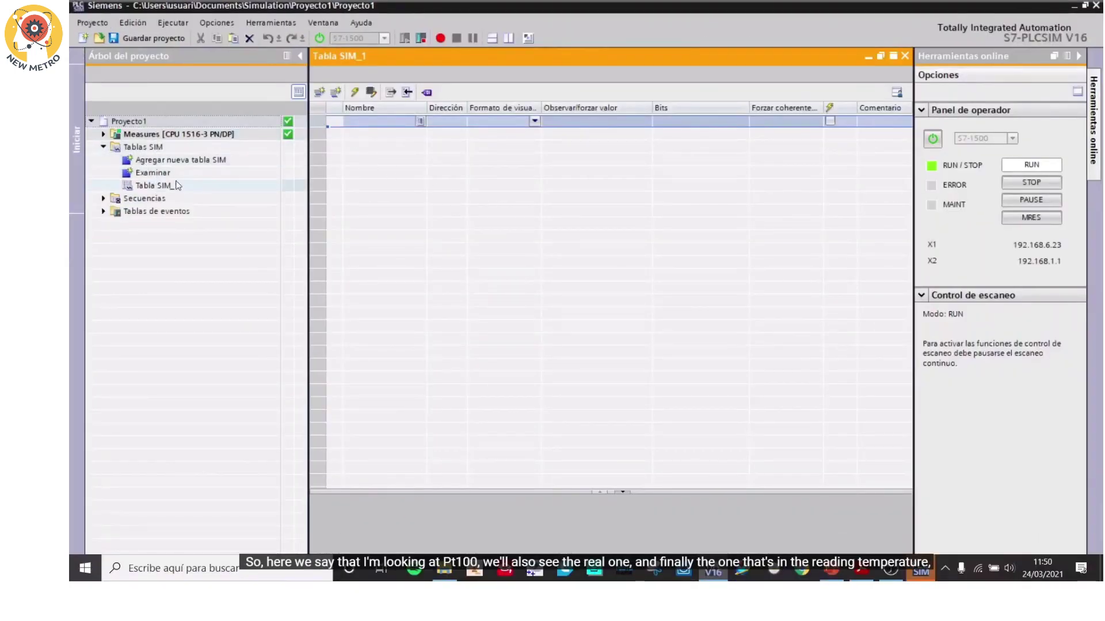
click(421, 123)
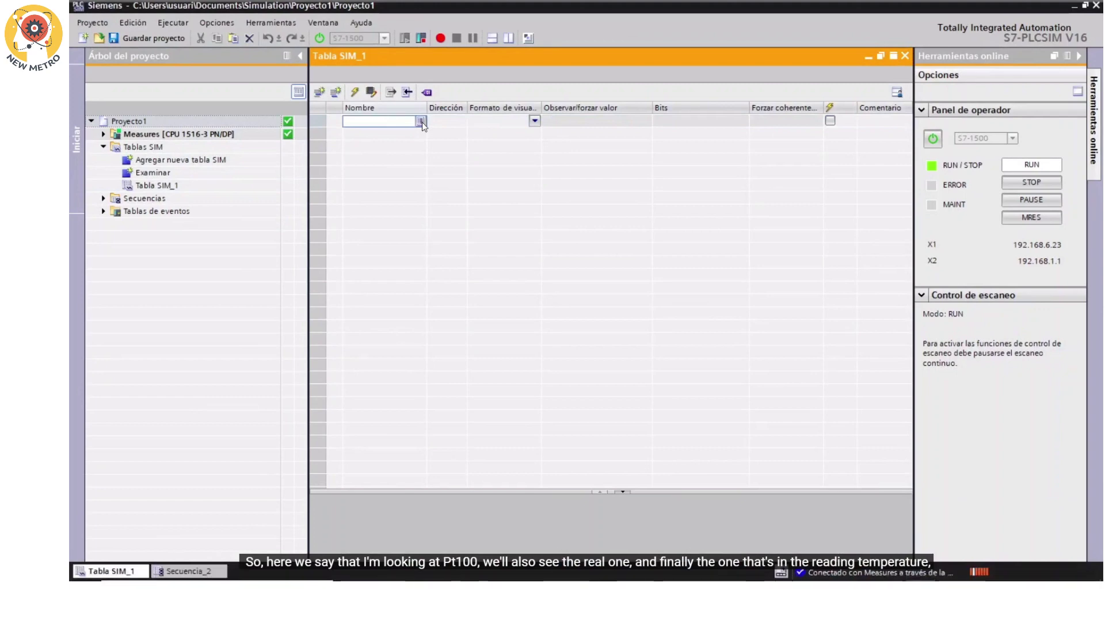
click(420, 122)
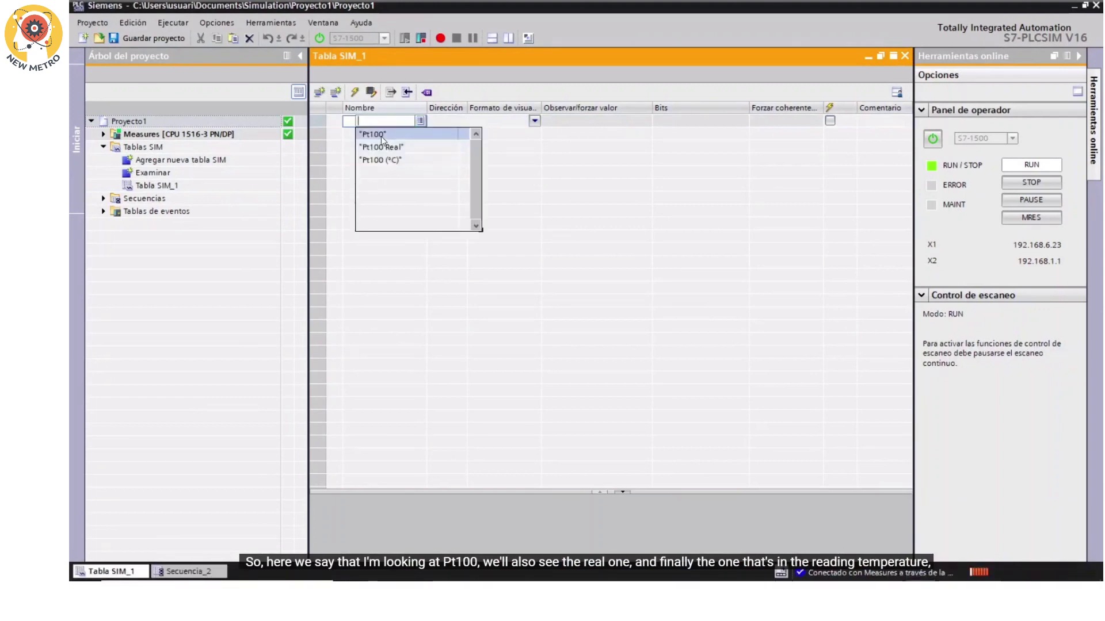
click(382, 135)
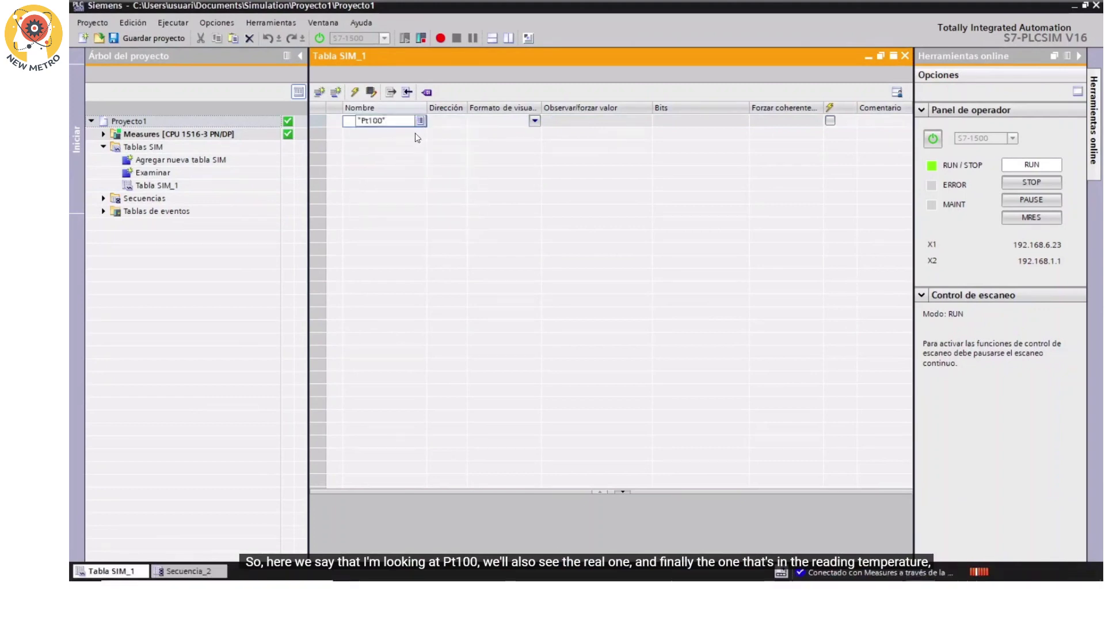
key(Return)
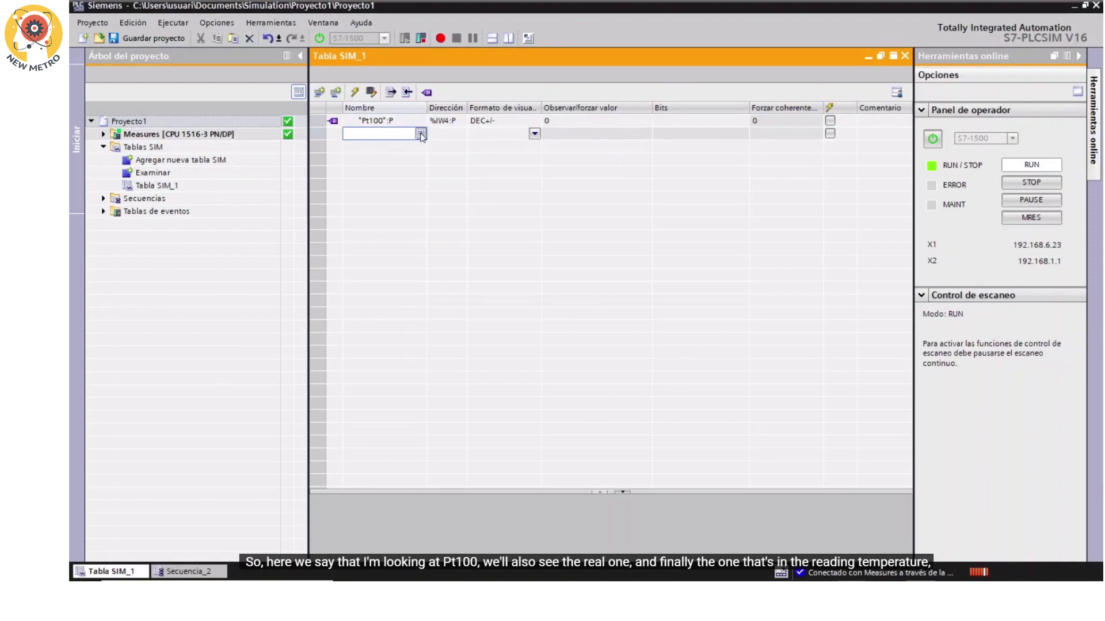
Add the "Pt100 Real" and "Pt100 (°C)" tags to the second and third rows of Tabla SIM_1
click(420, 135)
click(409, 172)
key(Return)
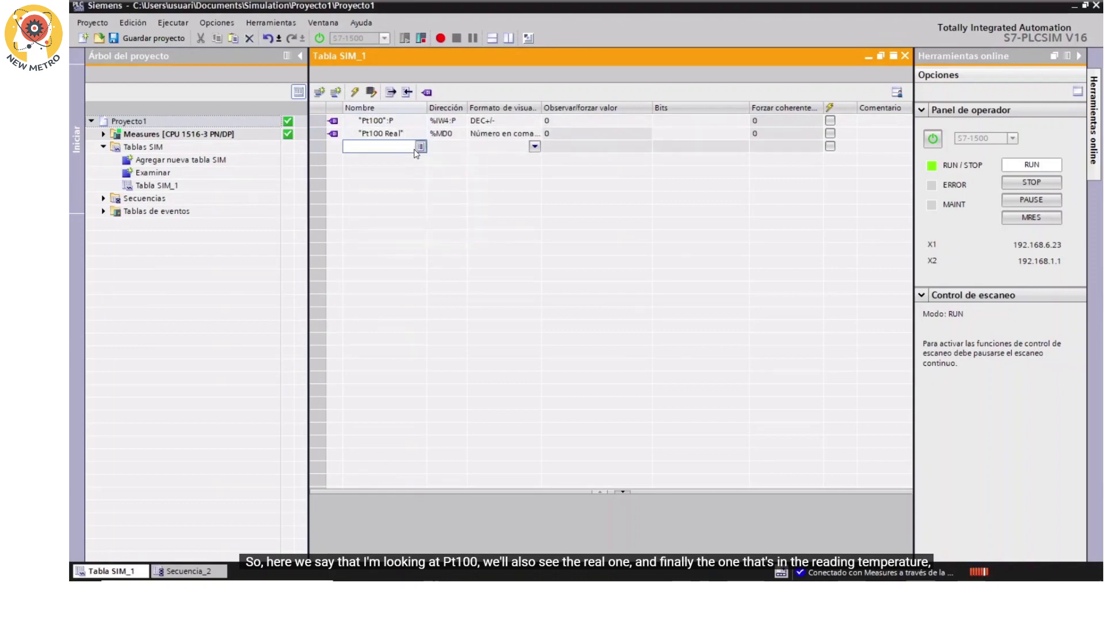
click(421, 146)
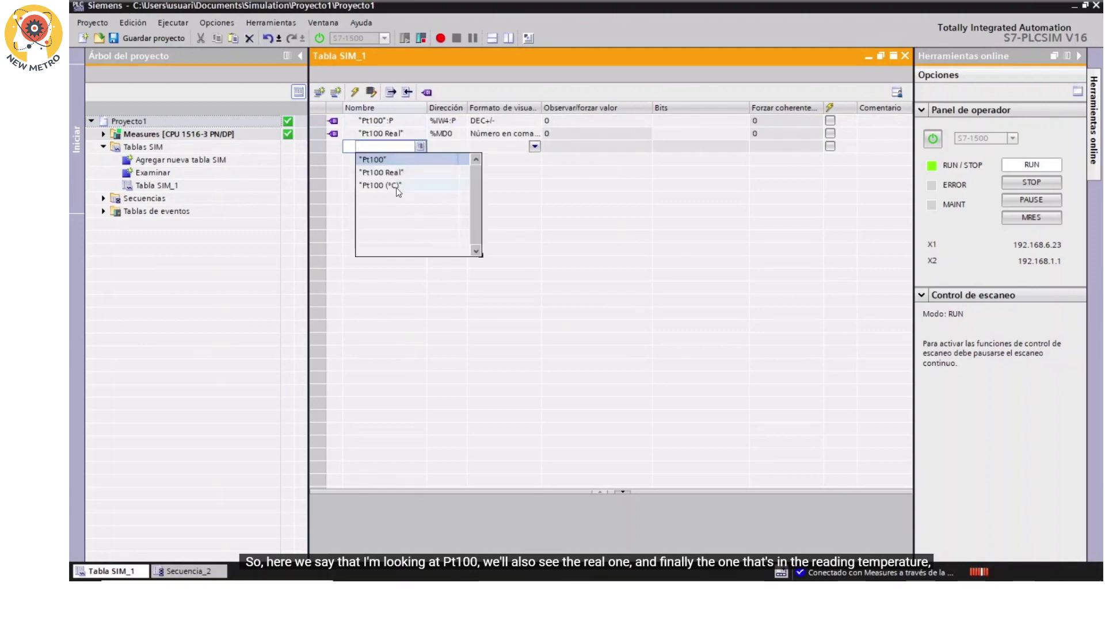
click(396, 186)
key(Return)
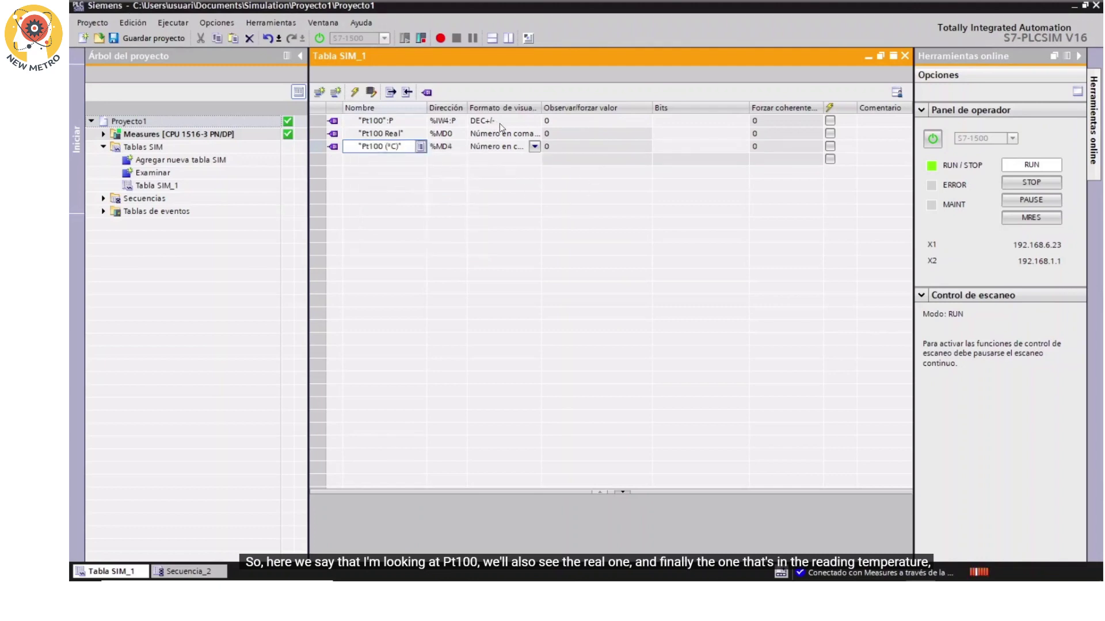
Set the "Pt100" input value to -2000 and check it against the Pt x00 Standard table in the PDF manual
click(563, 123)
click(586, 122)
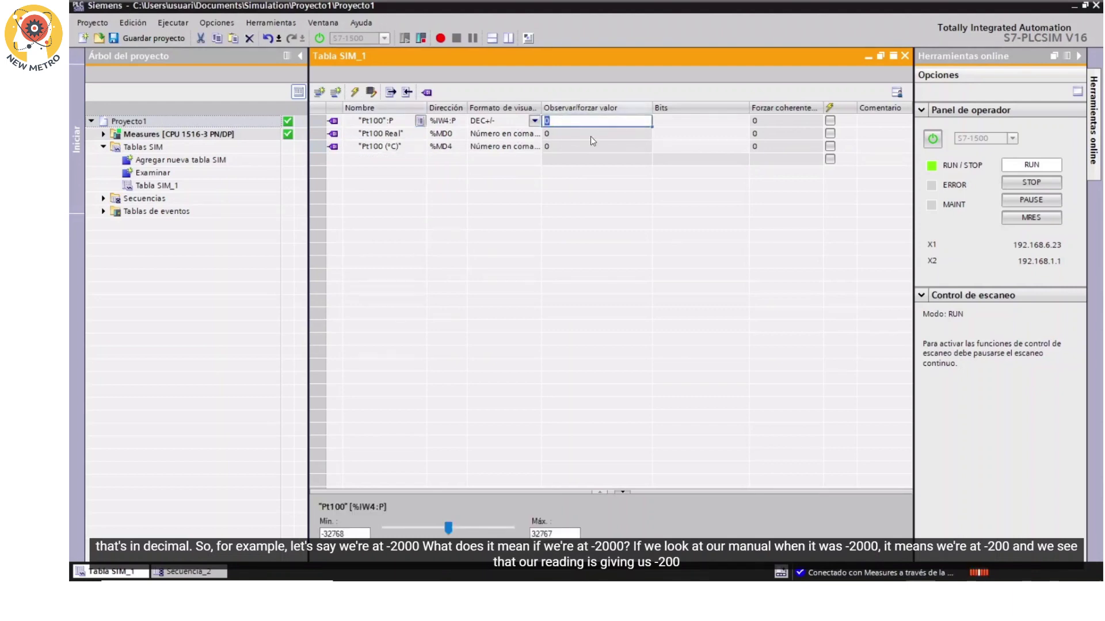
text(-2000)
click(592, 140)
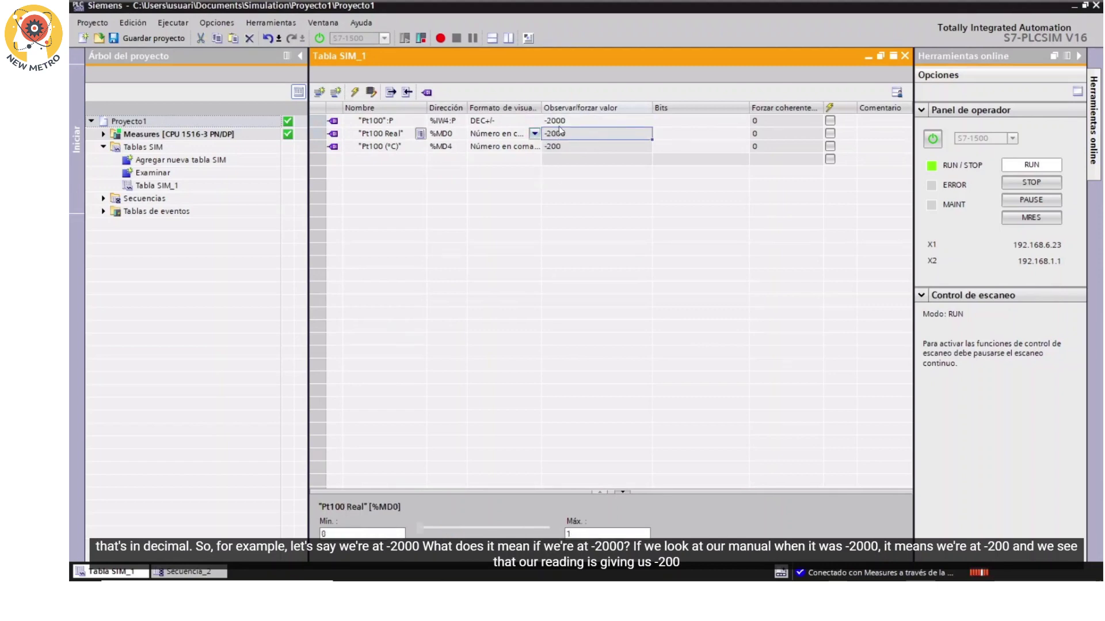
mouse_move(751, 581)
click(861, 570)
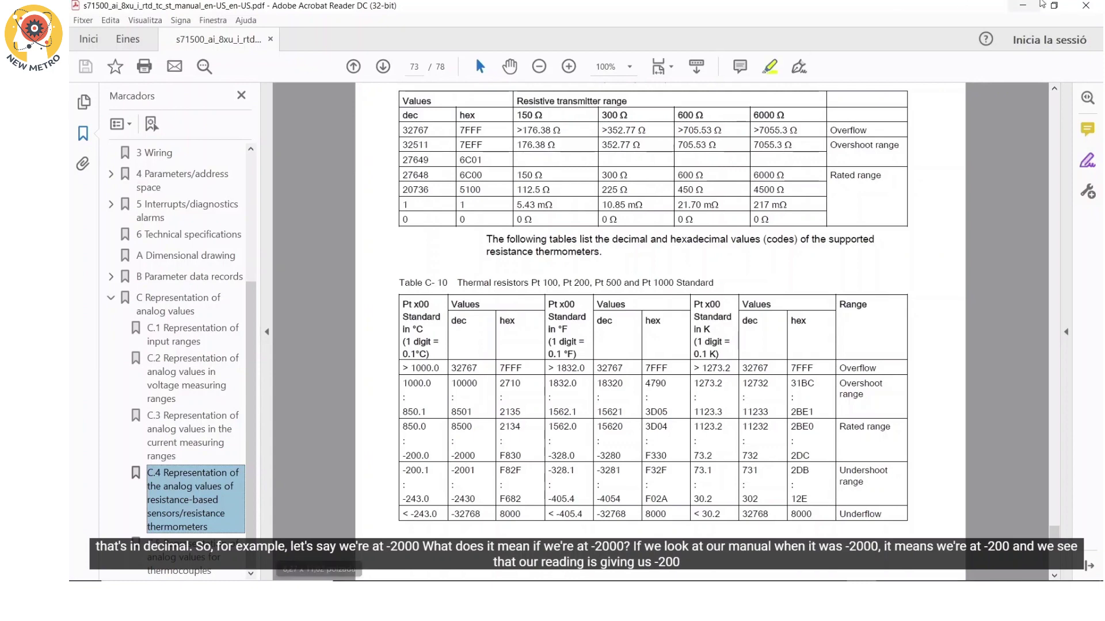
key(alt+Tab)
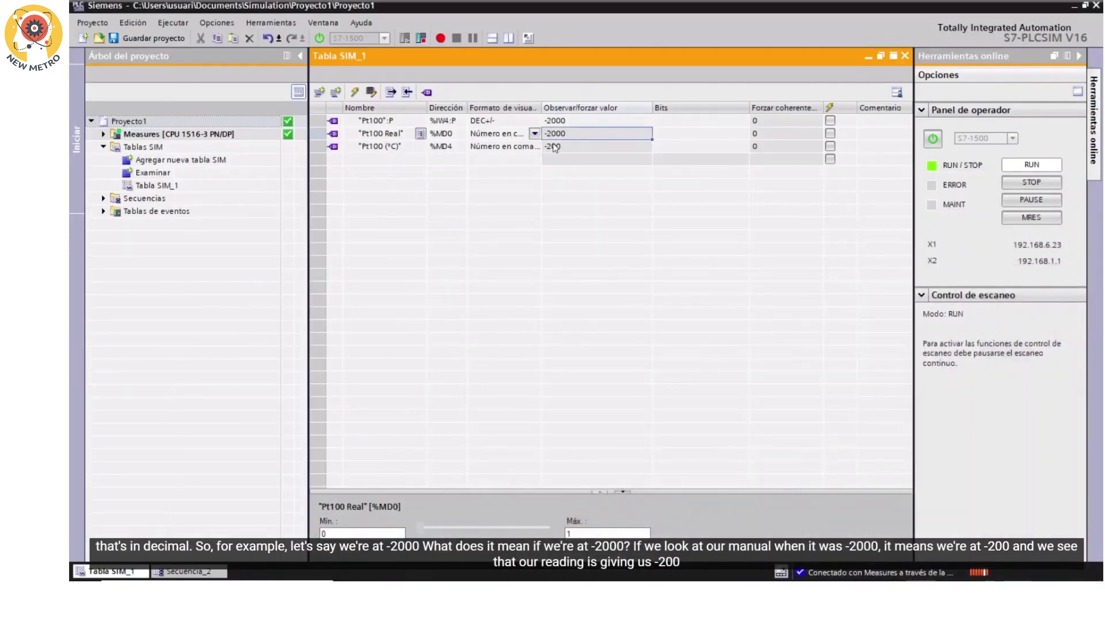
Set the "Pt100" input value to 8500 and compare it with the rated range in the PDF manual's Pt x00 table
click(555, 122)
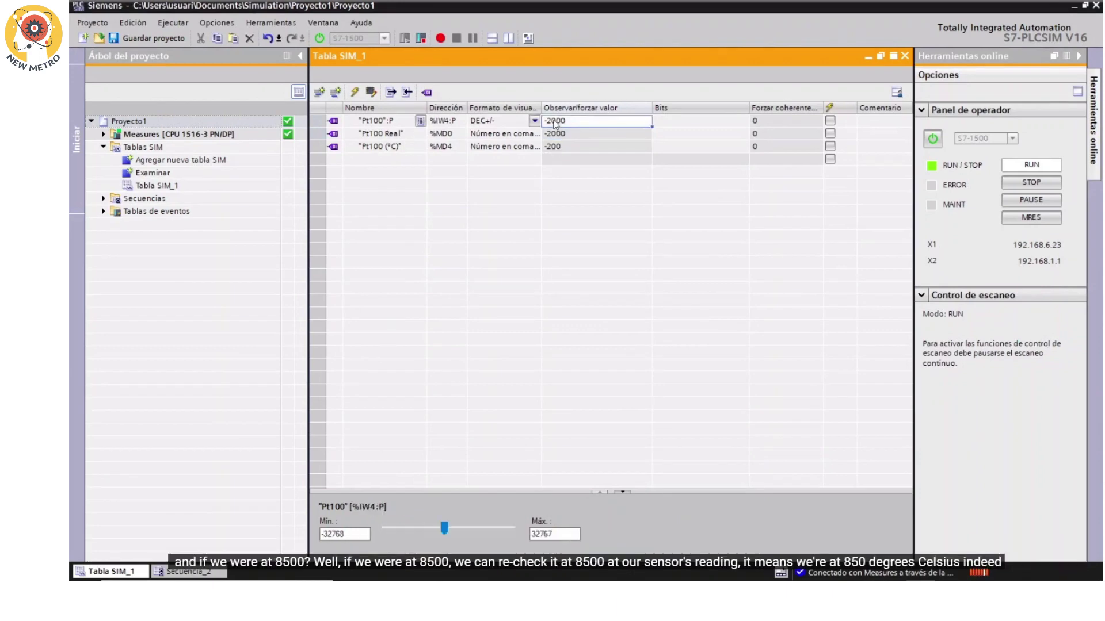
click(580, 122)
drag(581, 122, 546, 122)
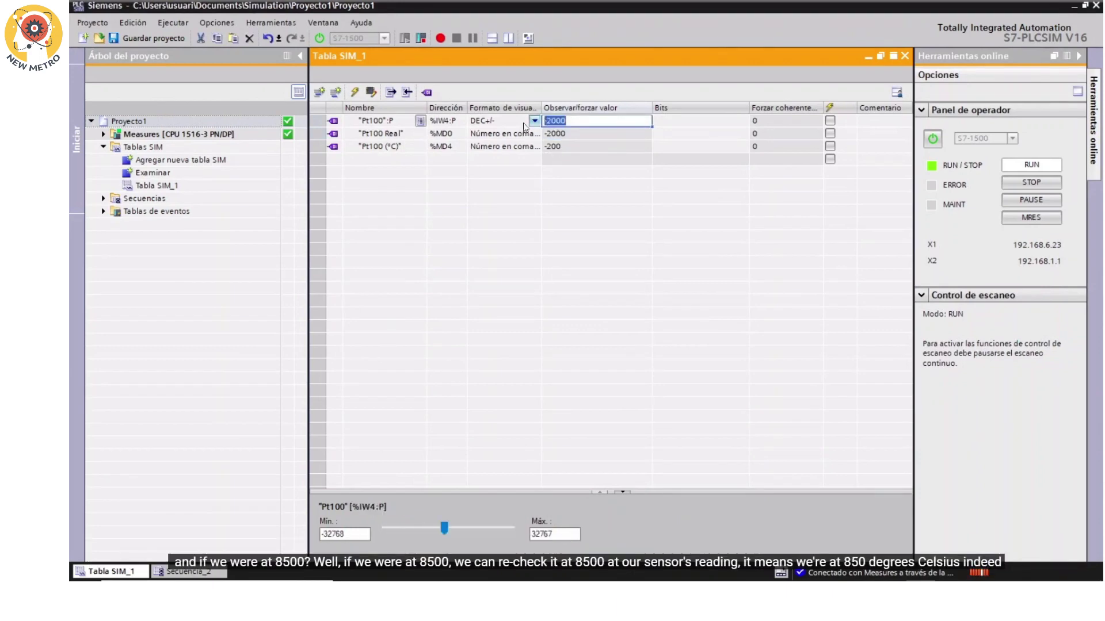
text(85)
key(Return)
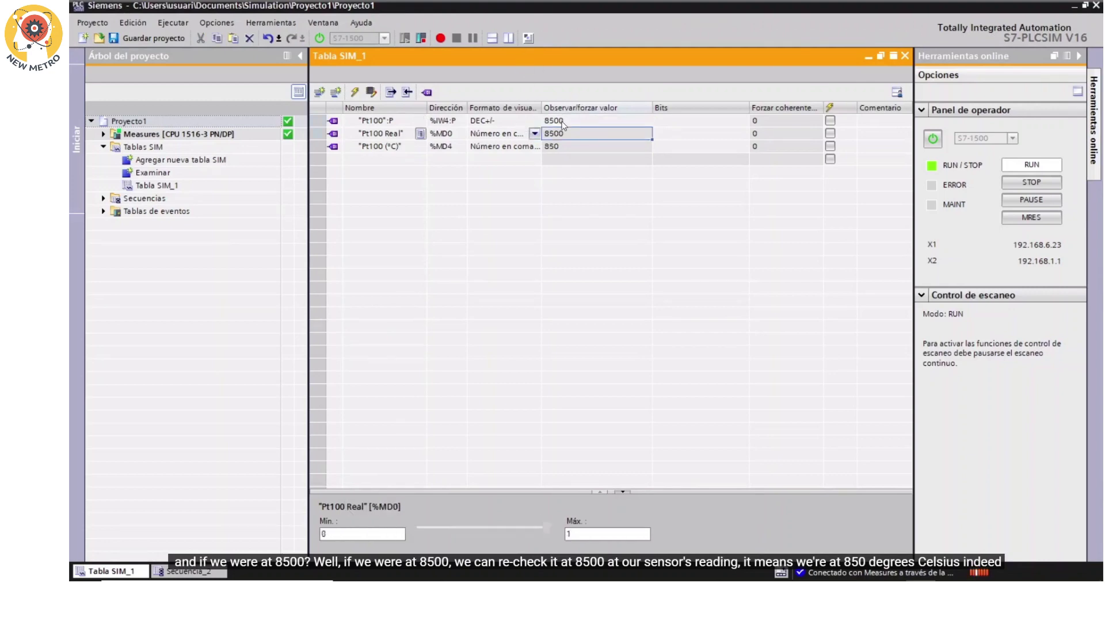
click(862, 572)
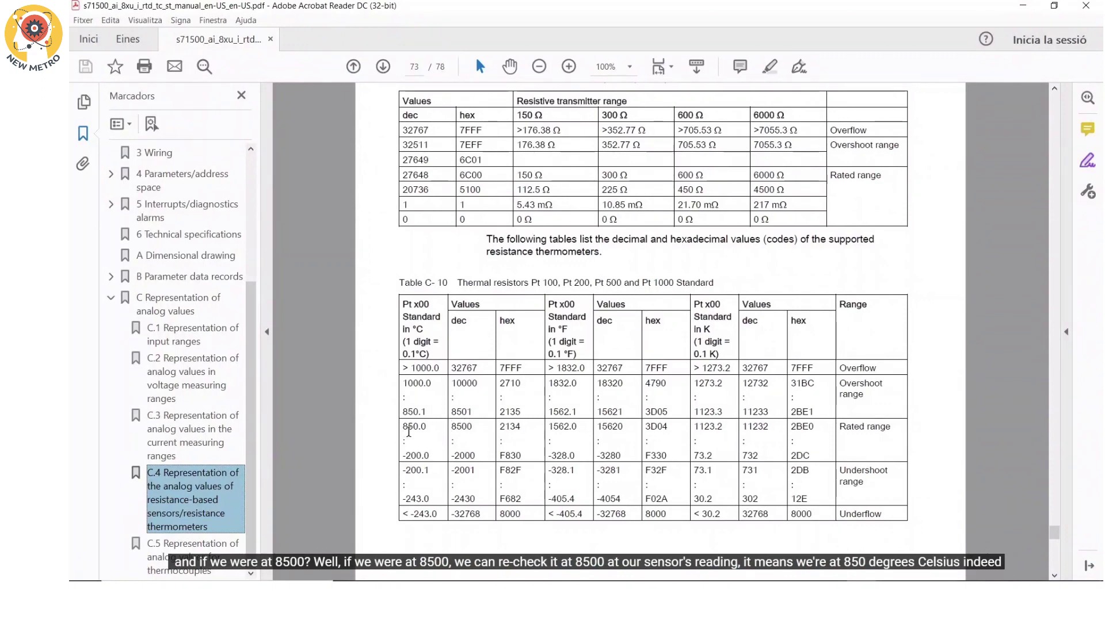
click(1022, 10)
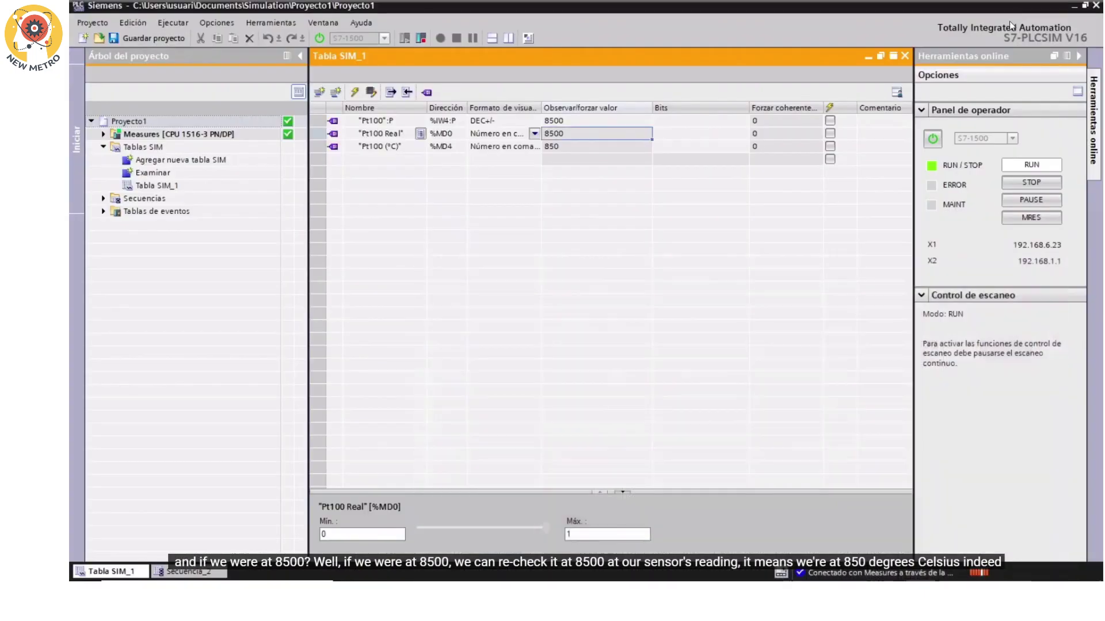
Set the "Pt100" input in Tabla SIM_1 to the intermediate value 5523
double_click(563, 121)
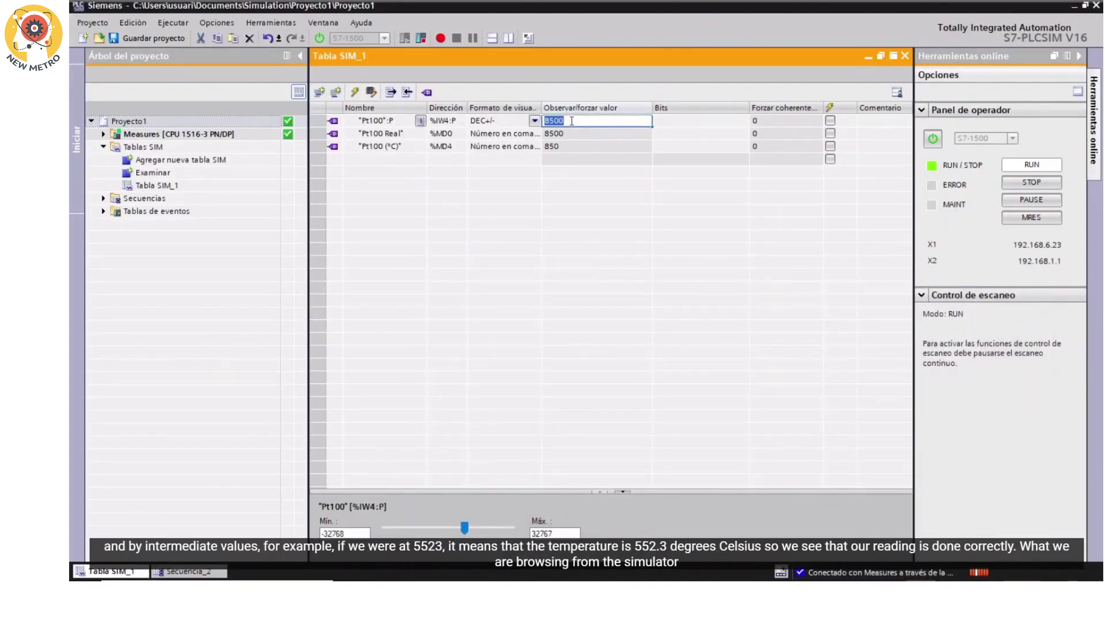
text(5523)
key(Return)
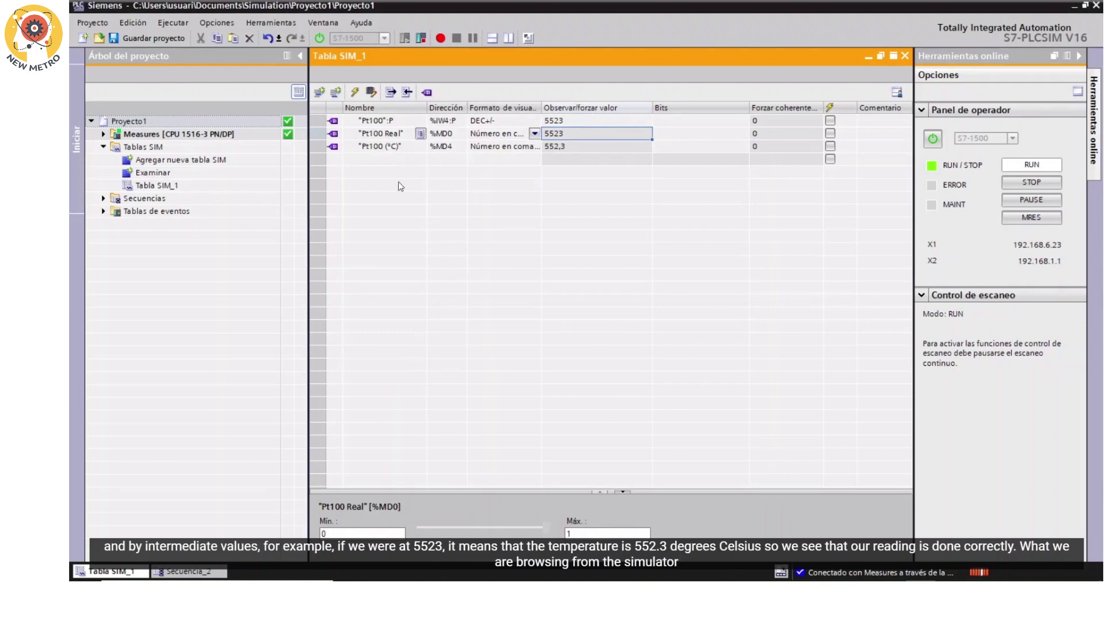
Return the simulator to its compact view and turn on online monitoring of Main [OB1] in TIA Portal
mouse_move(535, 578)
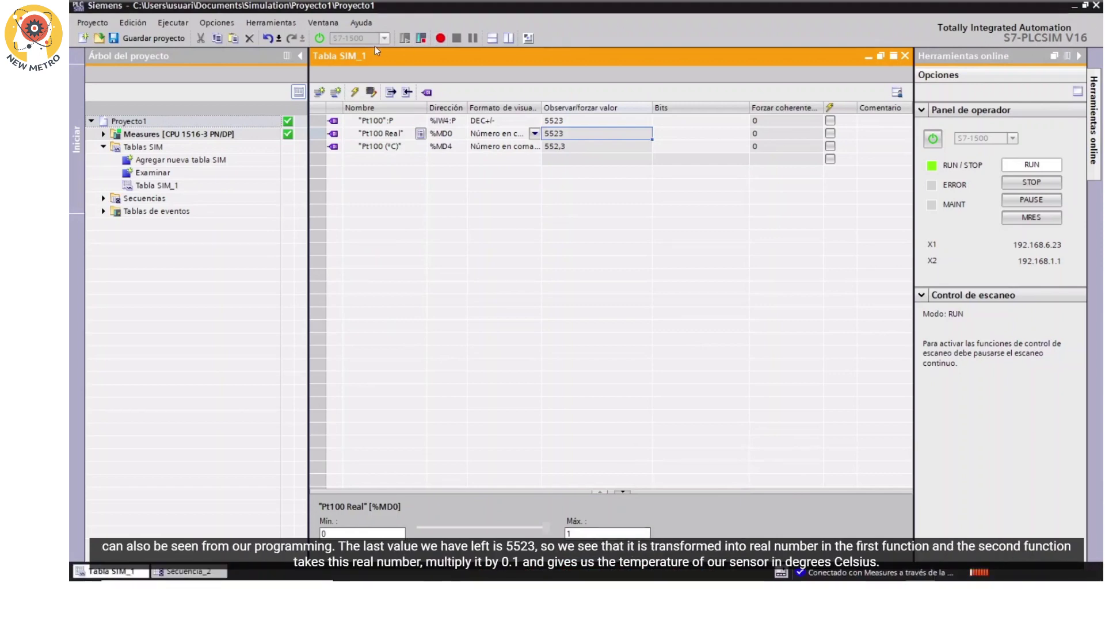
click(529, 38)
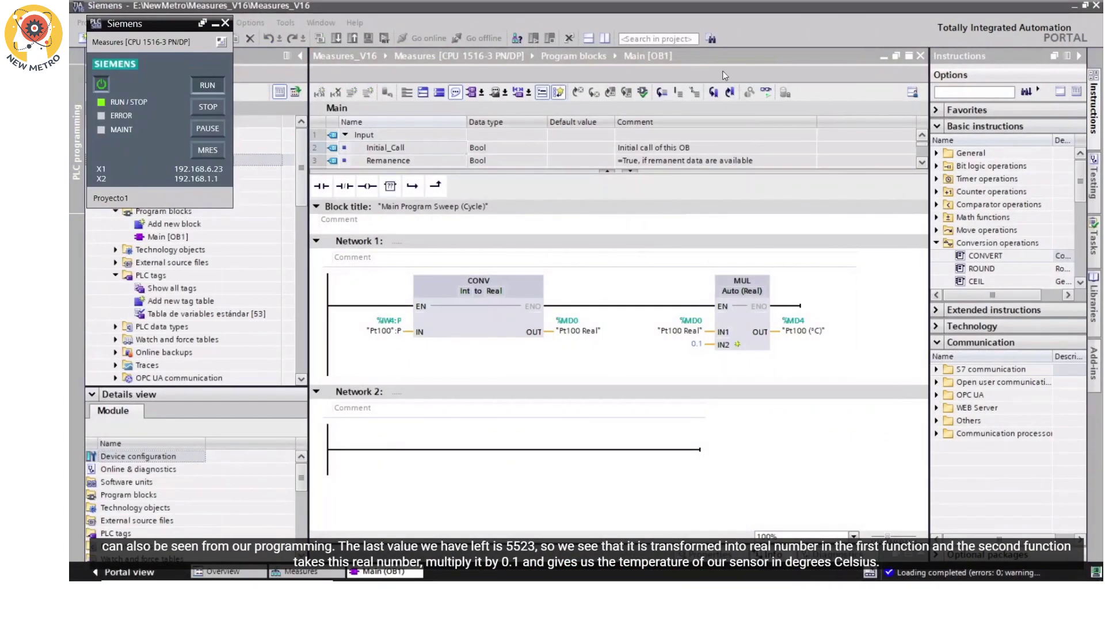
click(765, 92)
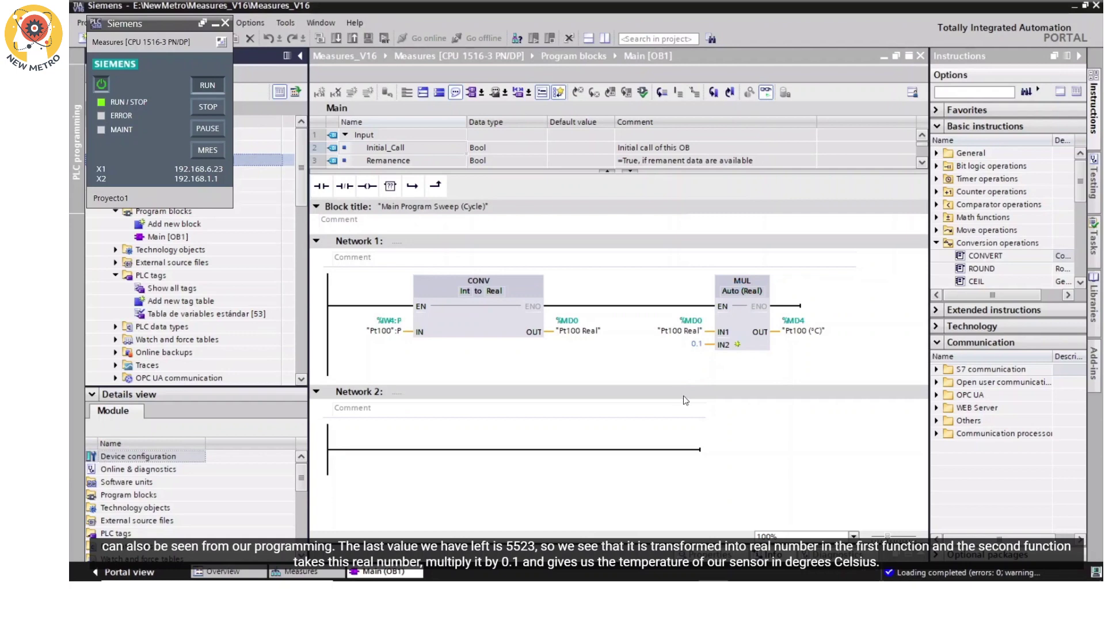